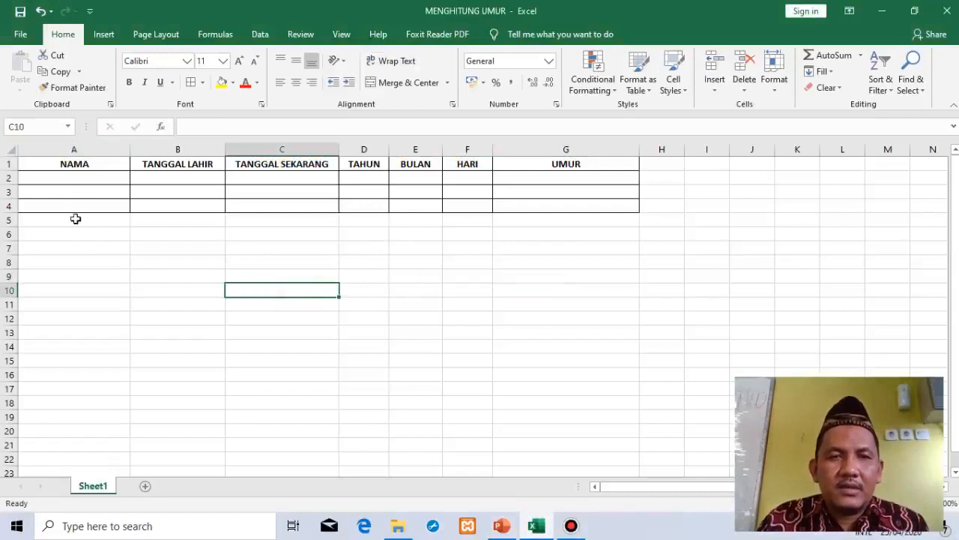
Step: Review the age table's column headers from NAMA through TANGGAL LAHIR, TANGGAL SEKARANG, TAHUN, BULAN and HARI to UMUR
click(76, 167)
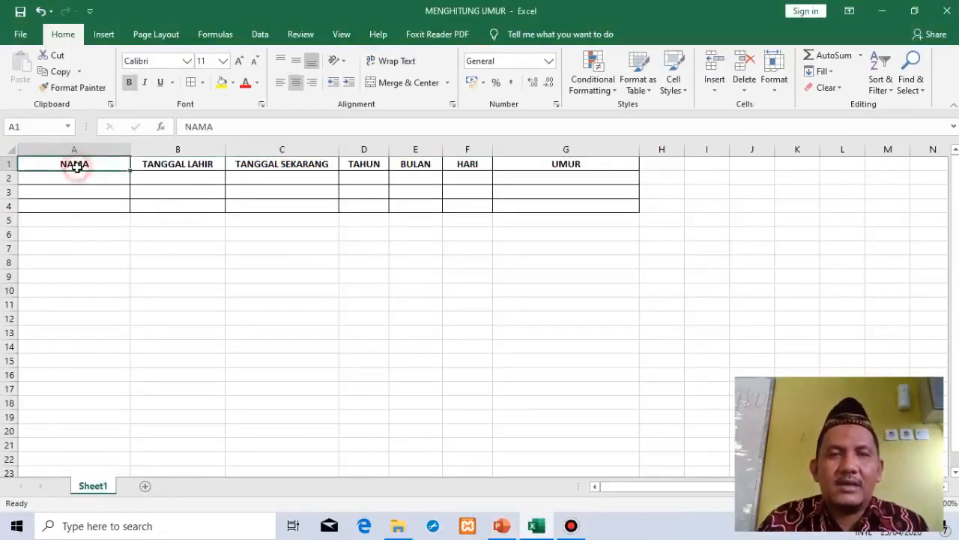
click(191, 147)
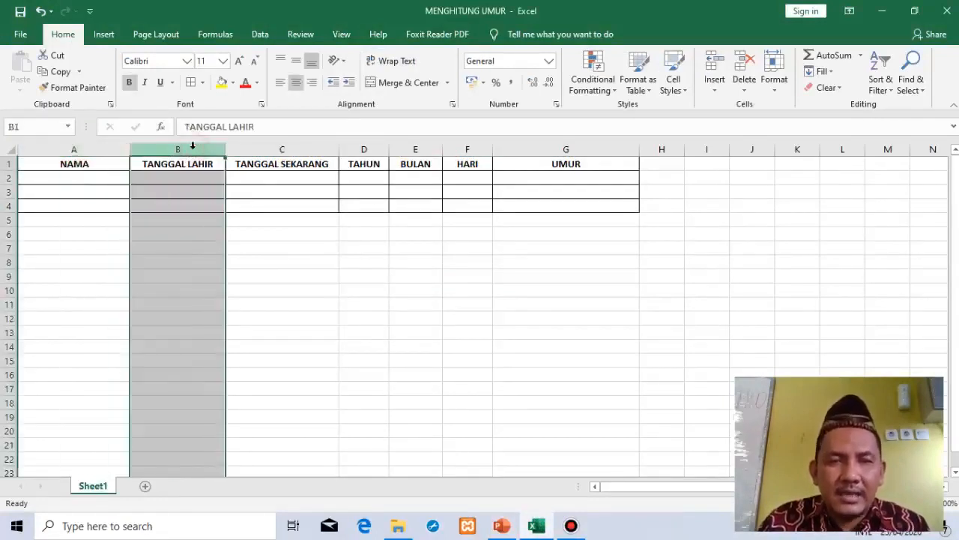
click(284, 145)
click(366, 149)
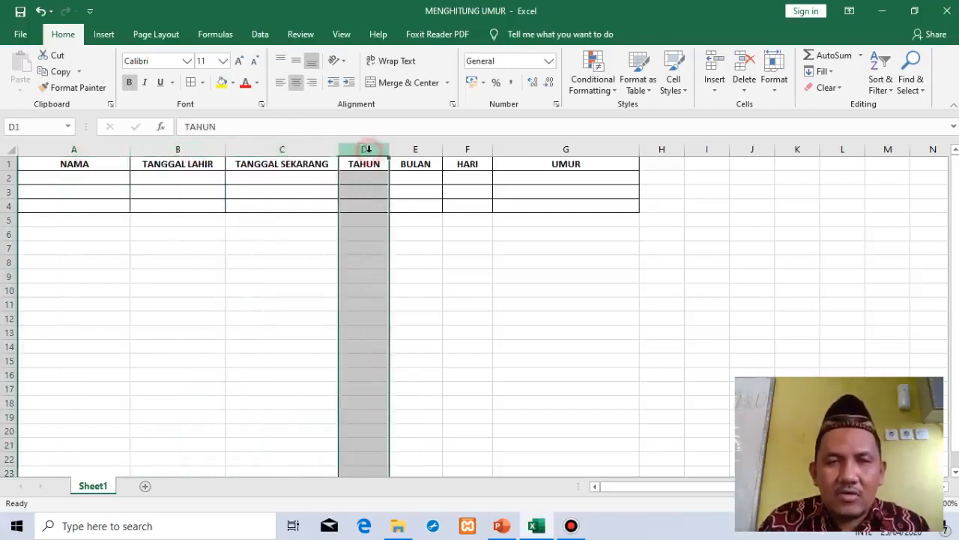
click(432, 149)
click(481, 149)
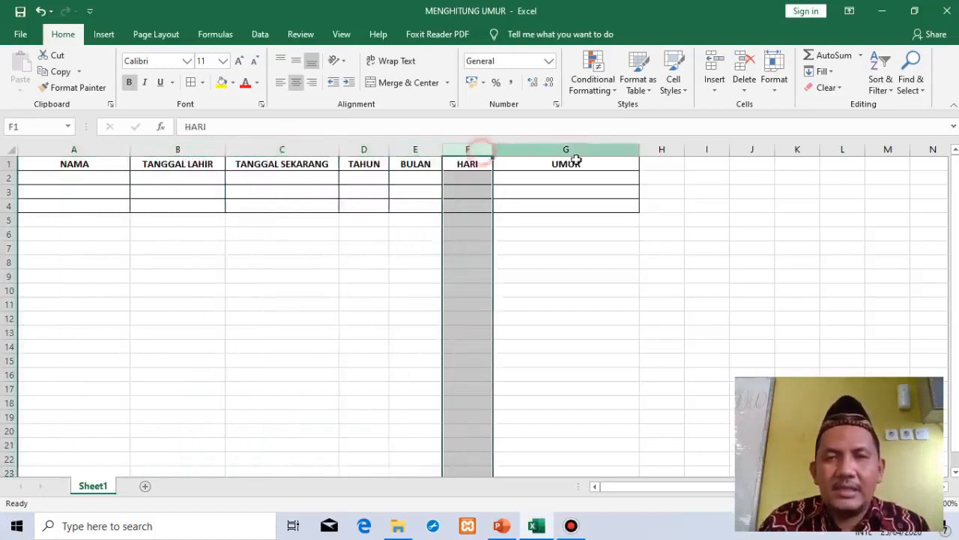
click(578, 150)
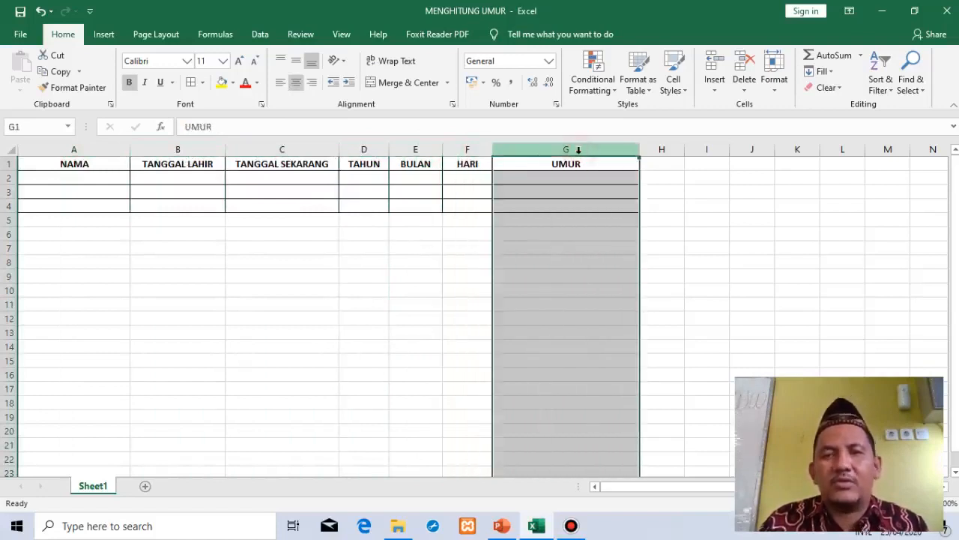
click(741, 193)
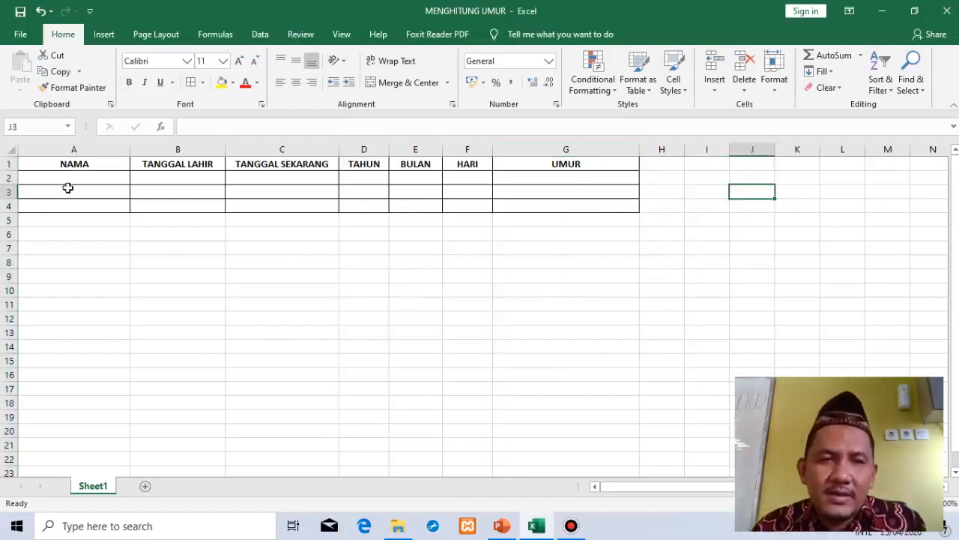
click(612, 280)
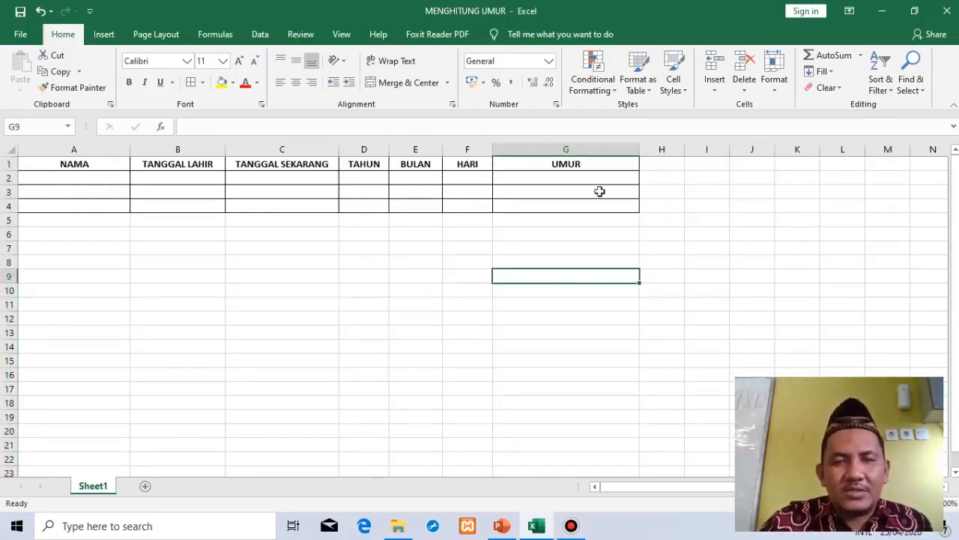
Step: Enter the first person's name in capital letters in cell A2 under NAMA
click(70, 177)
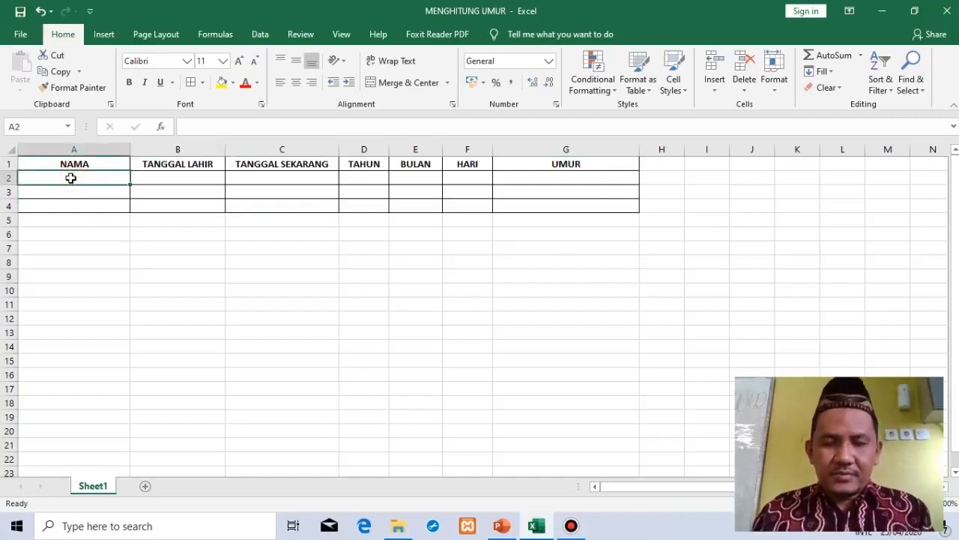
text(adi)
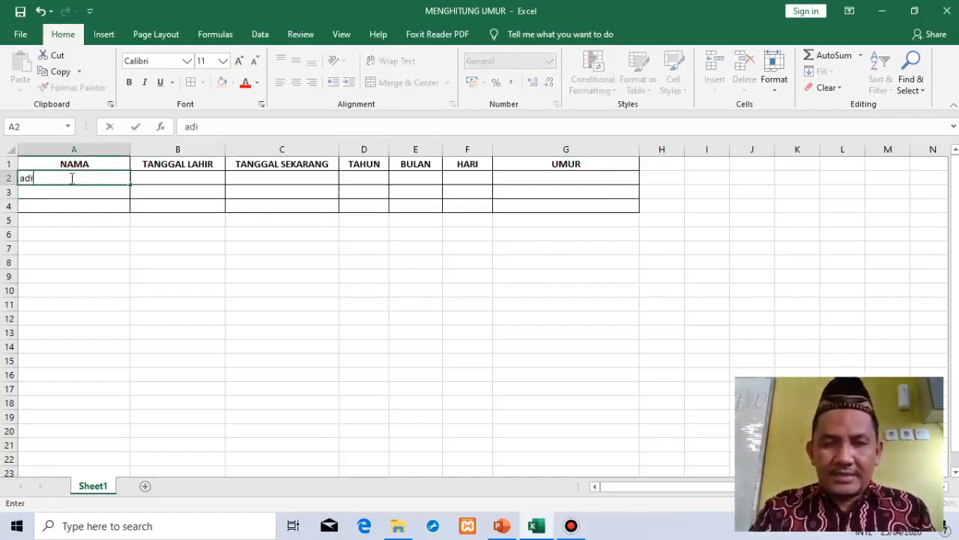
text(t)
drag(71, 178, 3, 177)
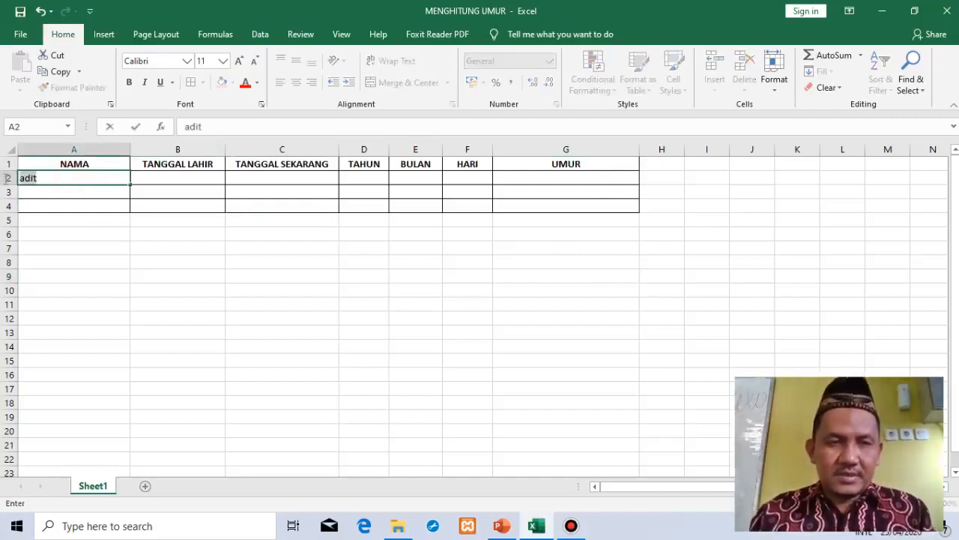
text(AD)
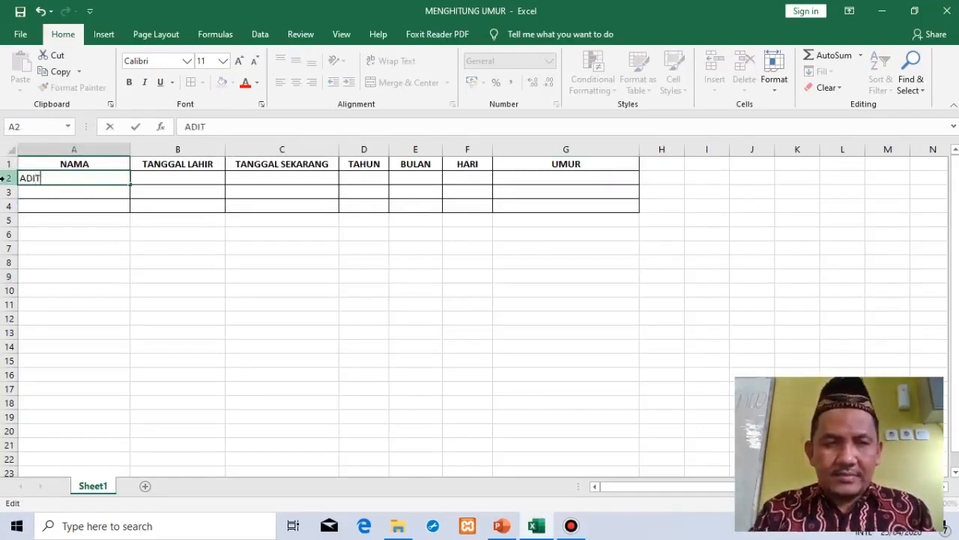
text(IT)
click(187, 177)
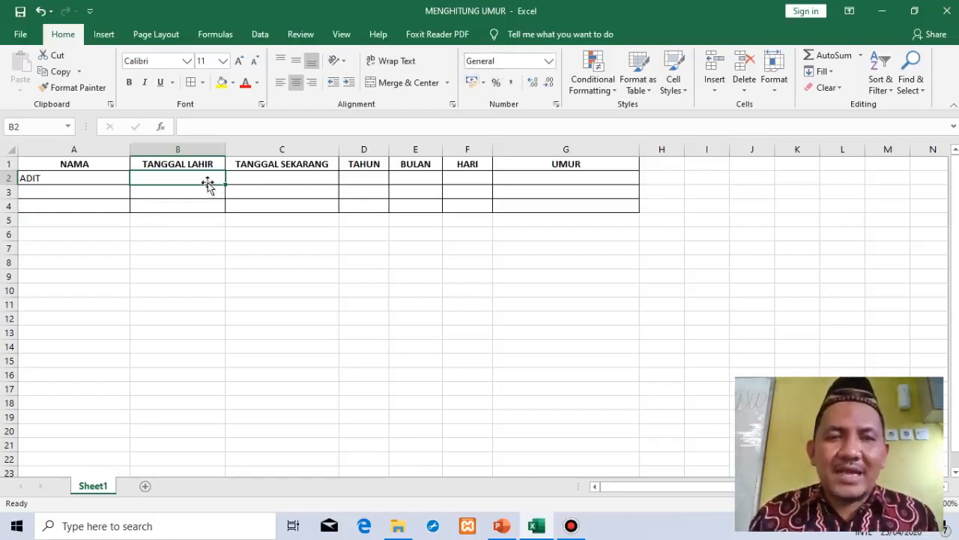
Step: Format cells B2:C2 as Date with the 14/03/2012 type that has no asterisk
click(266, 184)
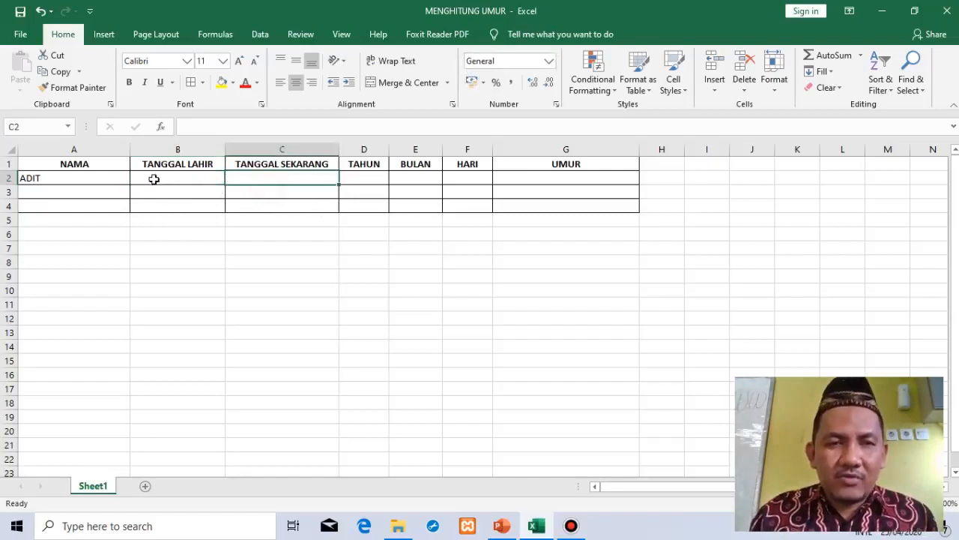
click(154, 179)
mouse_move(225, 177)
mouse_down()
mouse_move(240, 175)
mouse_move(233, 179)
mouse_up()
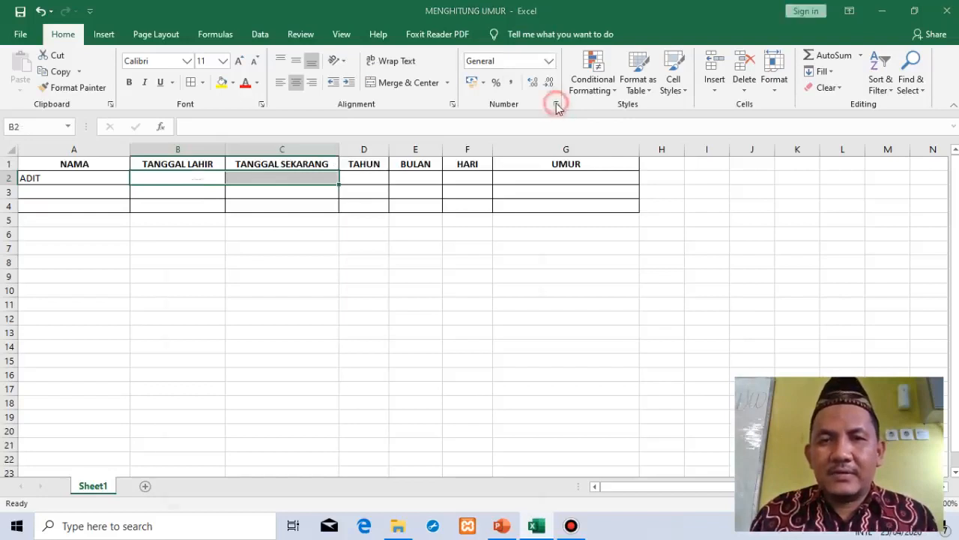
click(557, 105)
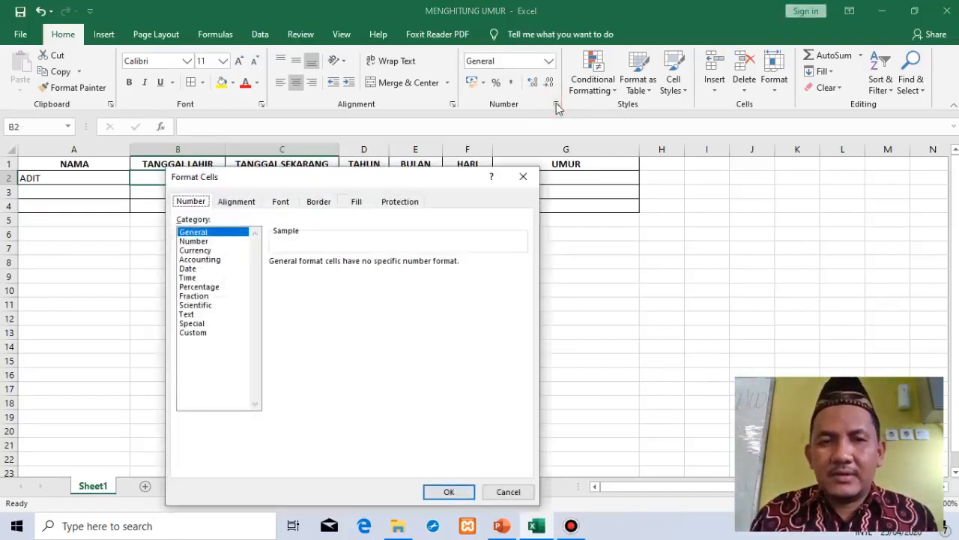
click(189, 270)
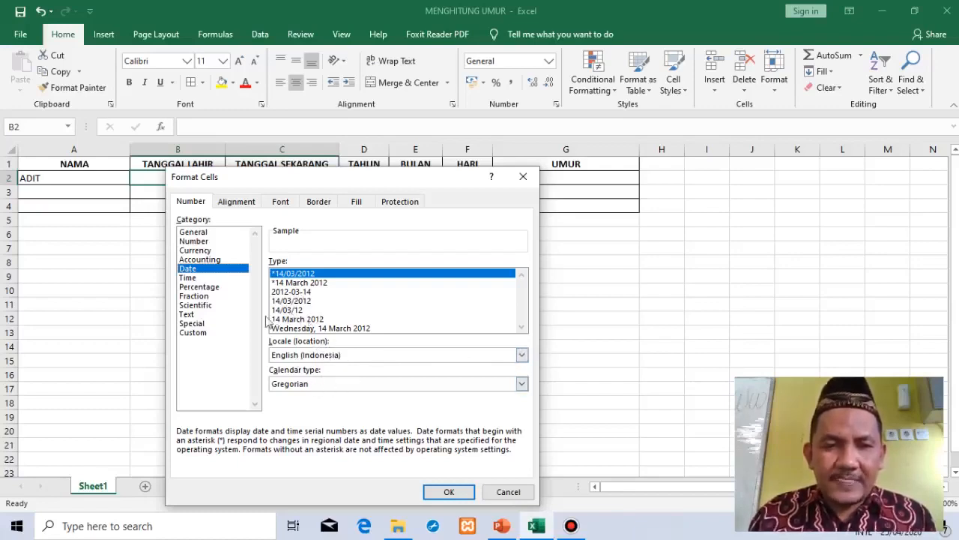
click(293, 300)
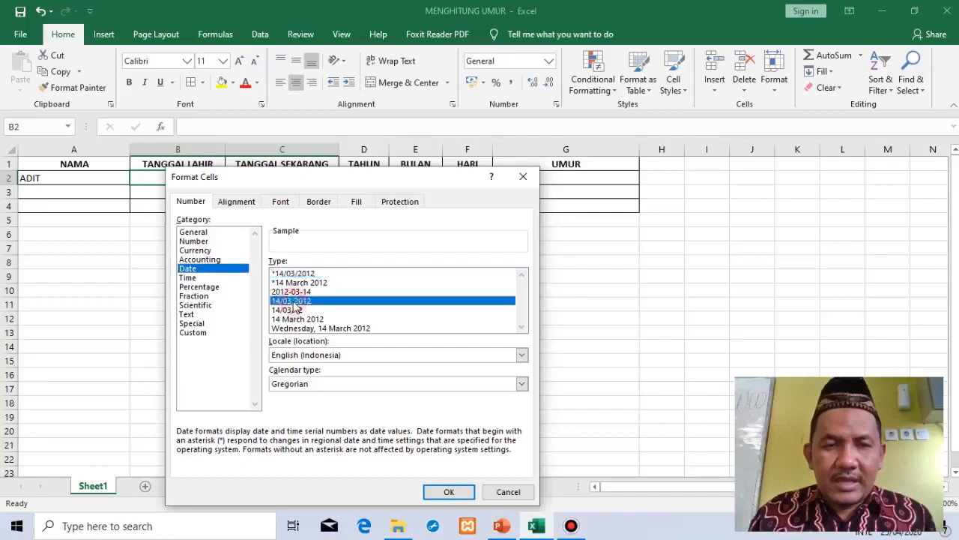
click(450, 491)
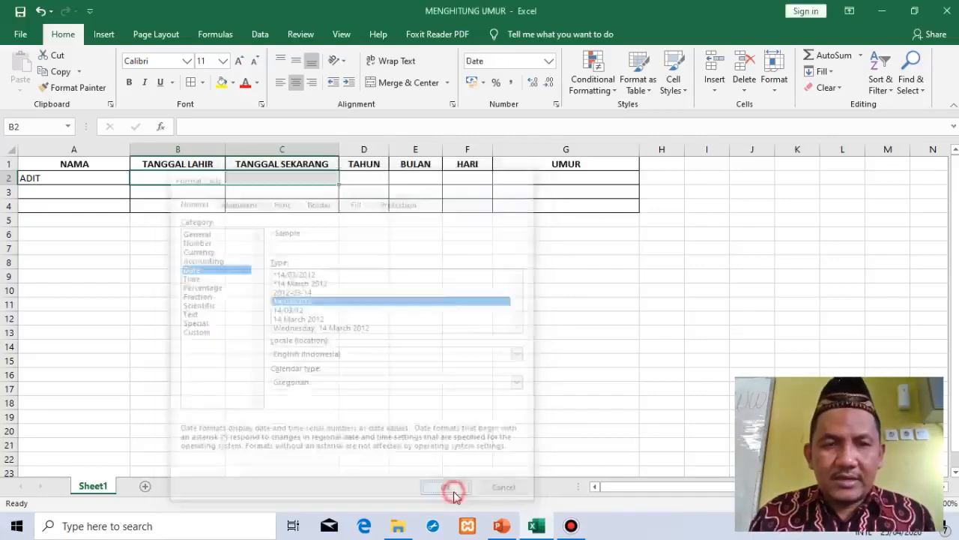
Step: Enter the formula =TODAY() in cell C2 under TANGGAL SEKARANG
click(299, 179)
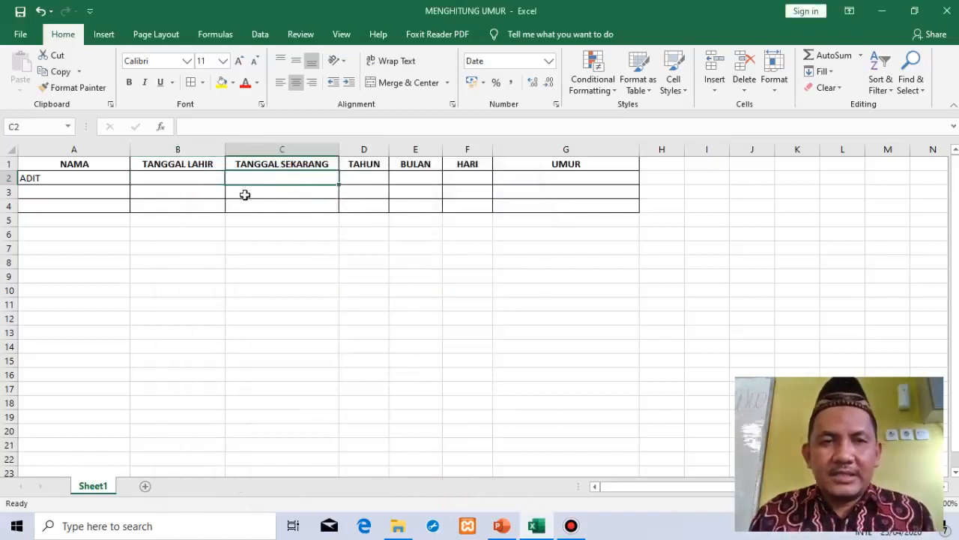
click(182, 174)
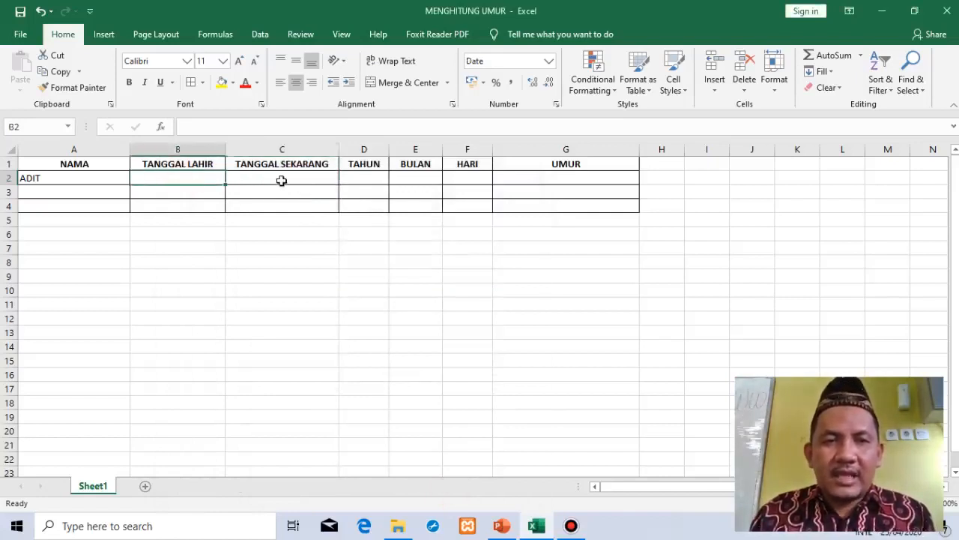
click(282, 181)
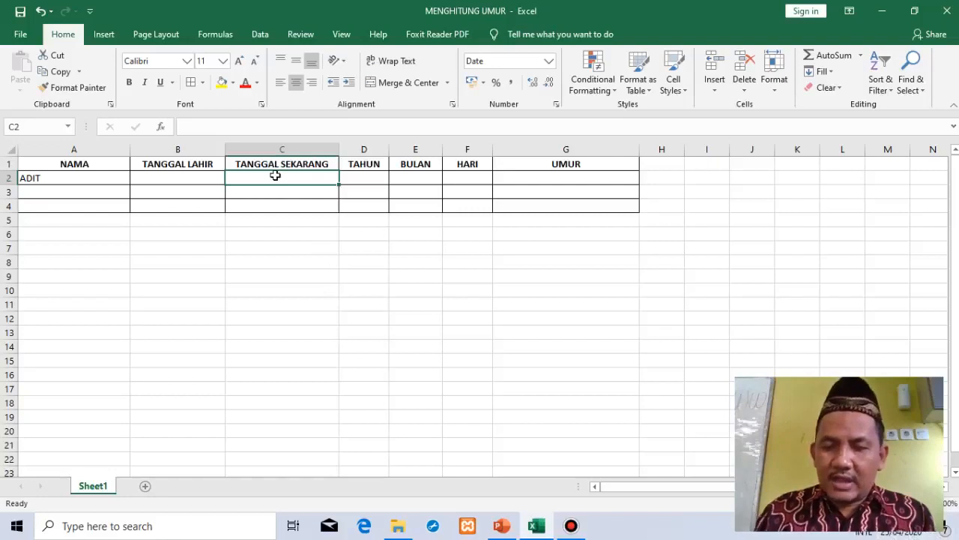
text(=)
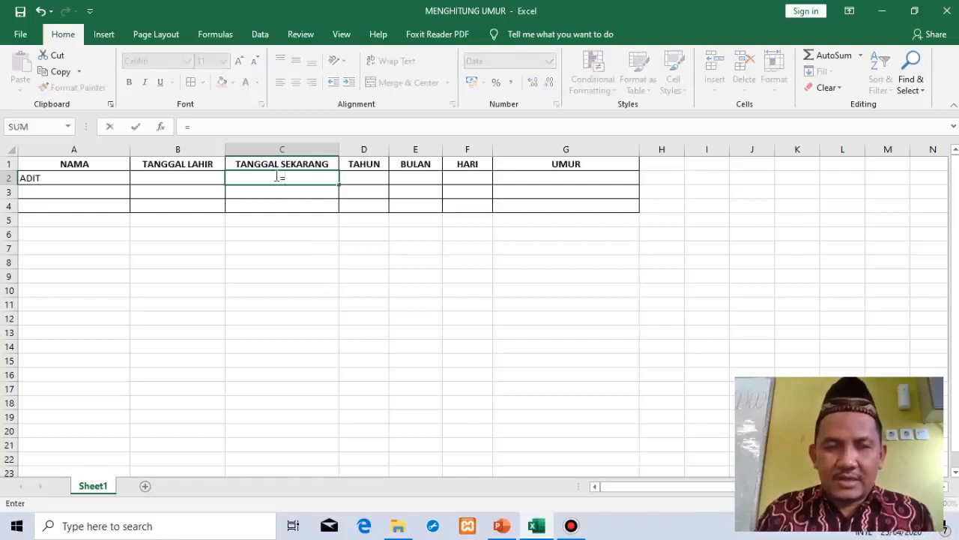
text(T)
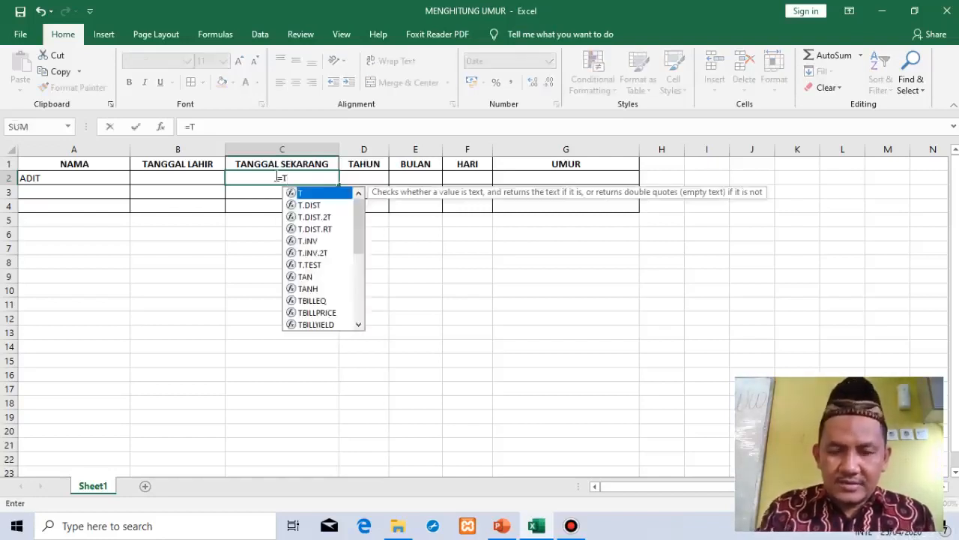
text(ODAY)
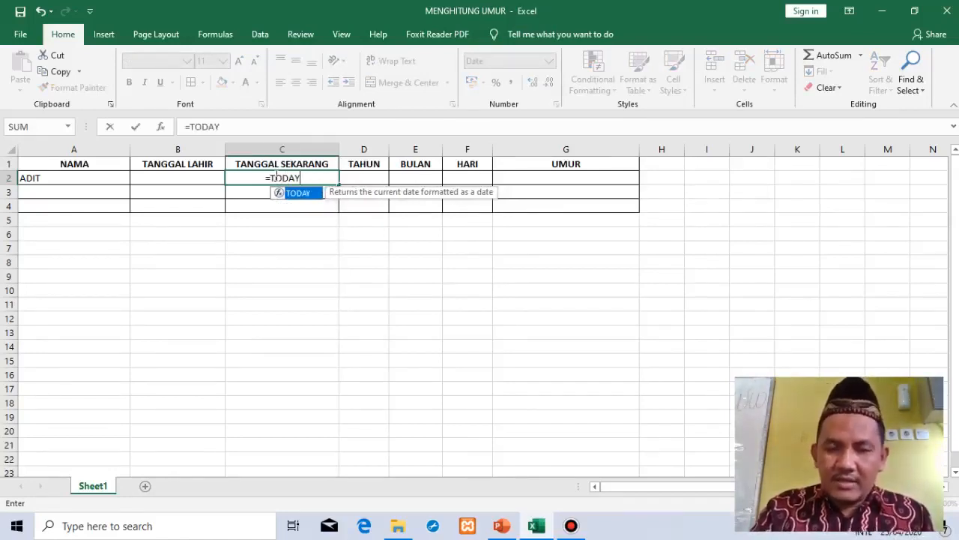
text(()
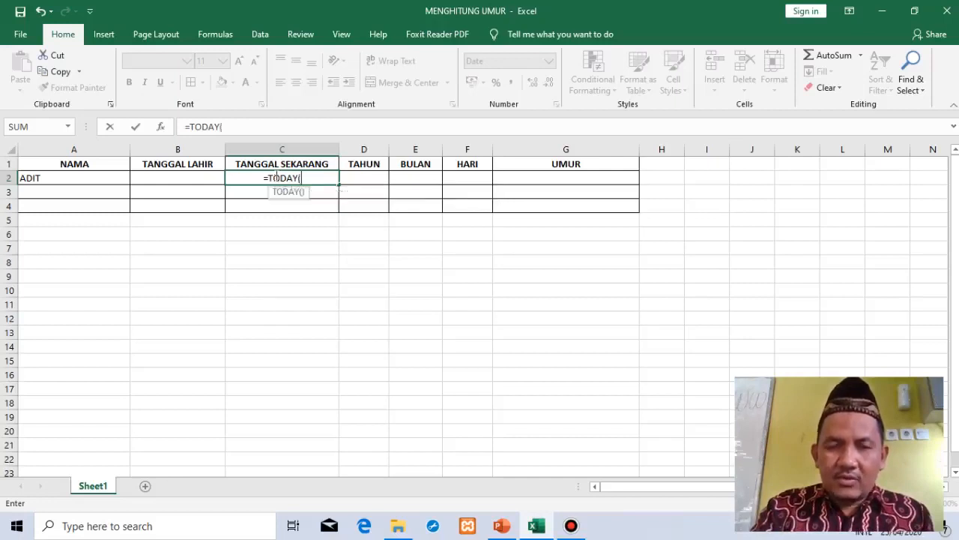
text())
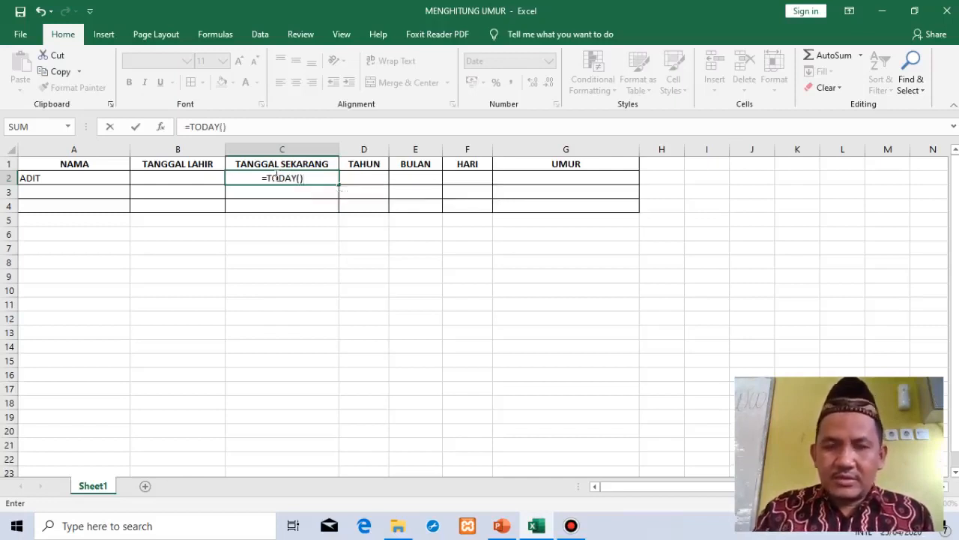
key(Return)
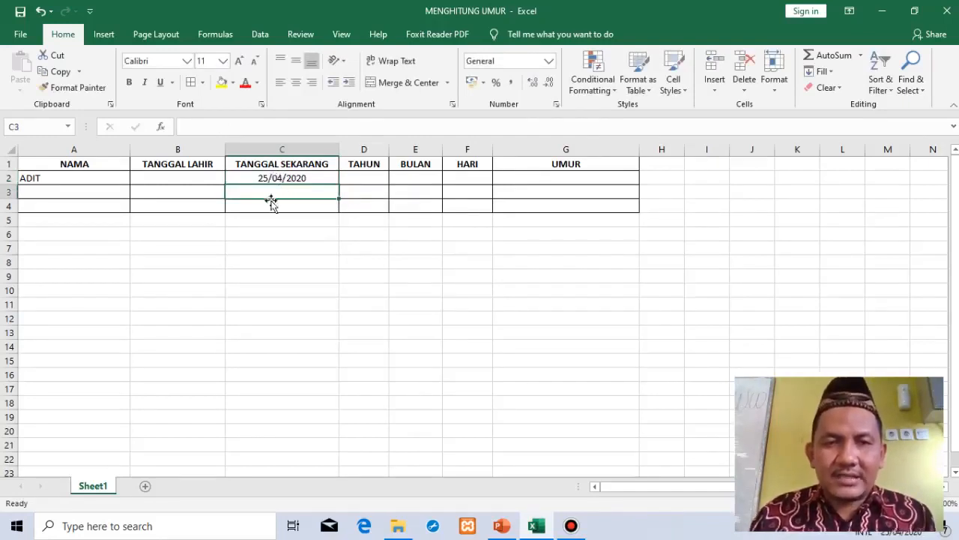
click(313, 177)
click(292, 197)
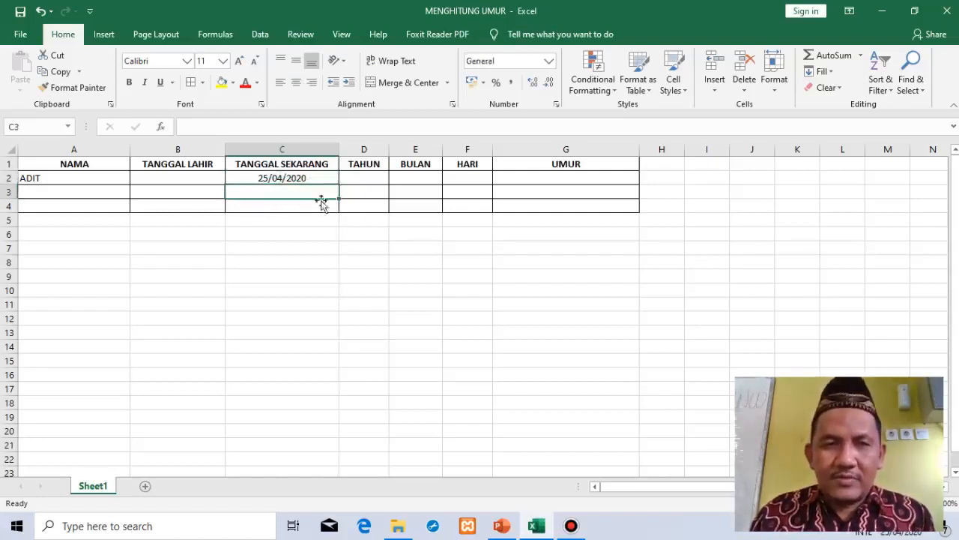
click(274, 177)
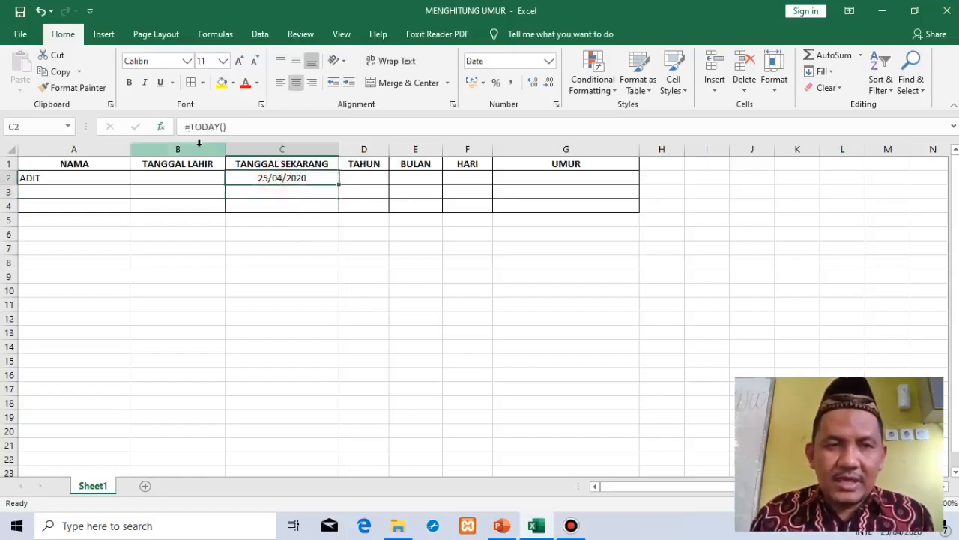
Step: Enter the formula =DATEDIF(B2;C2;"Y") in cell D2 under TAHUN
click(362, 179)
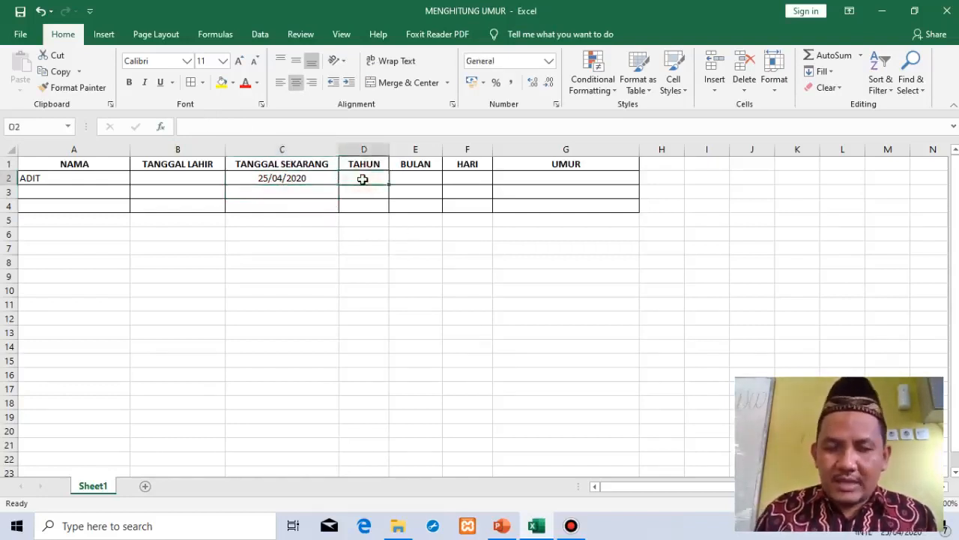
text(=)
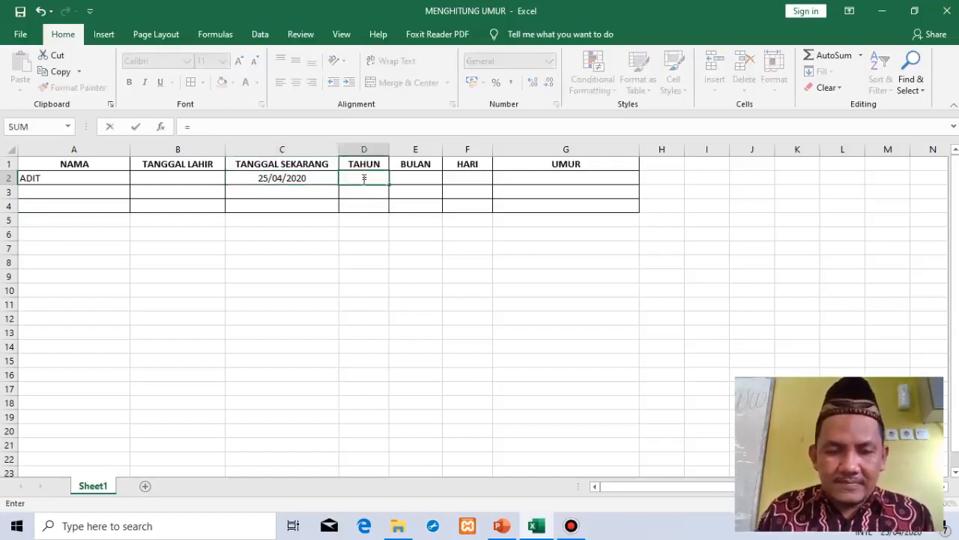
text(DATE)
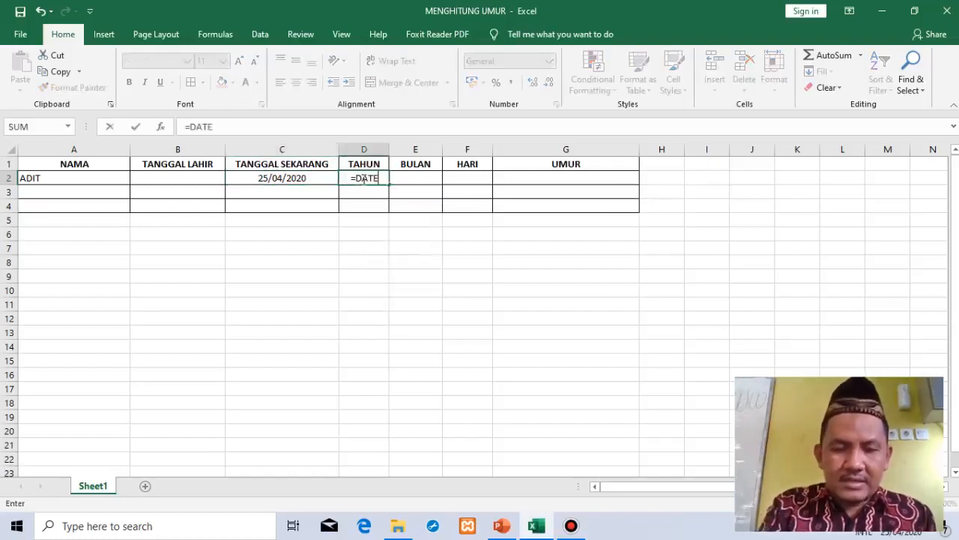
text(DIF)
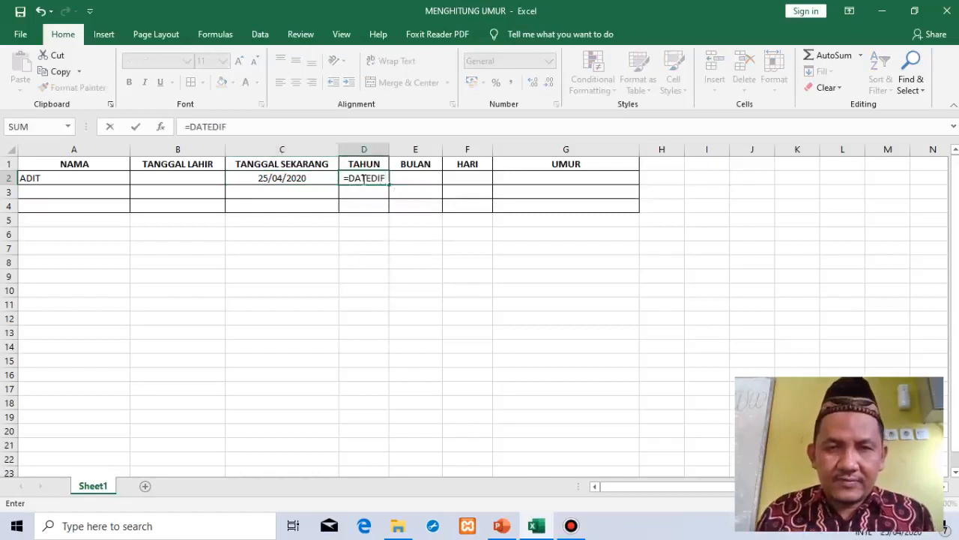
text(()
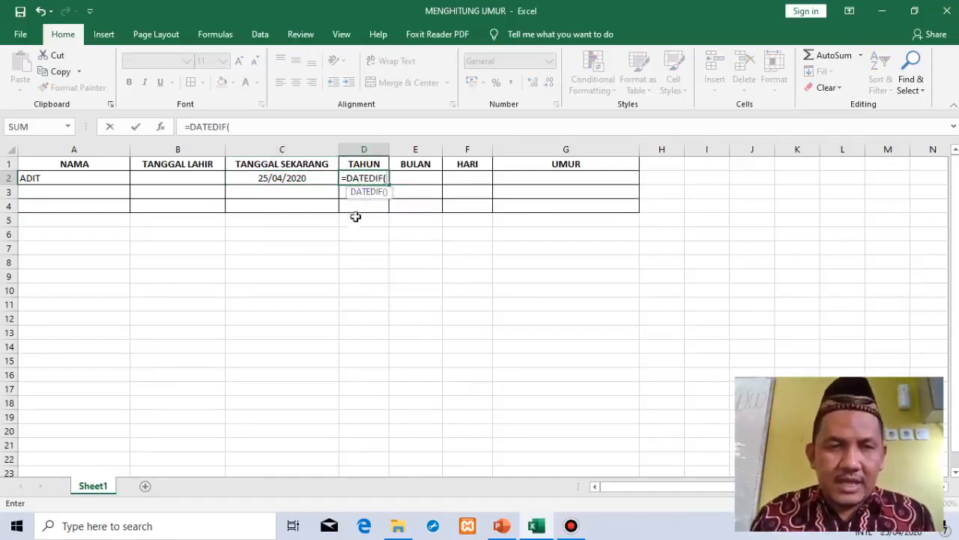
click(183, 178)
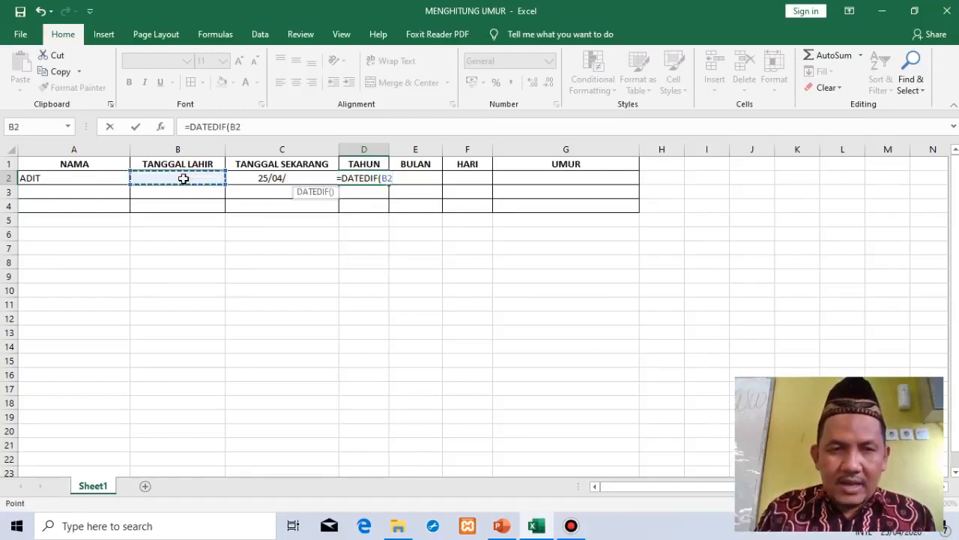
text(;)
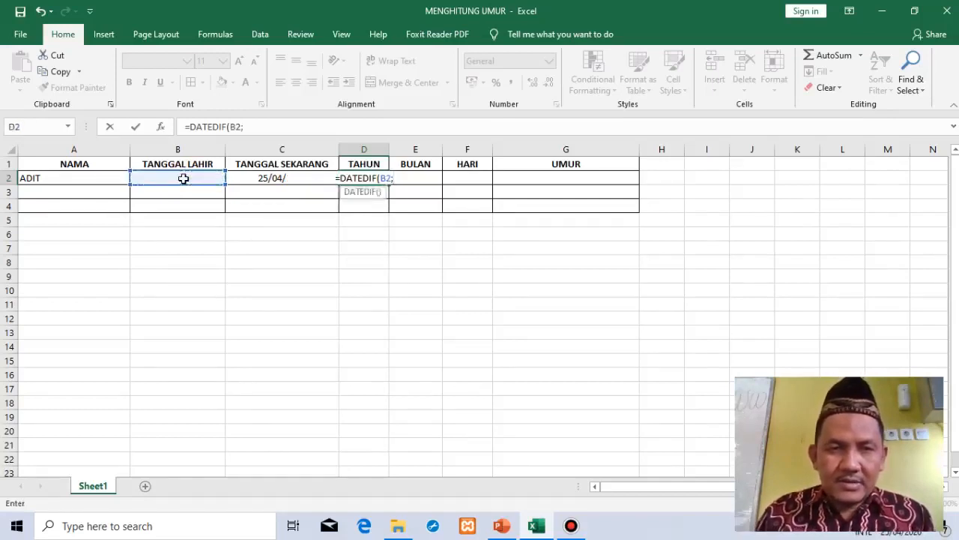
click(277, 178)
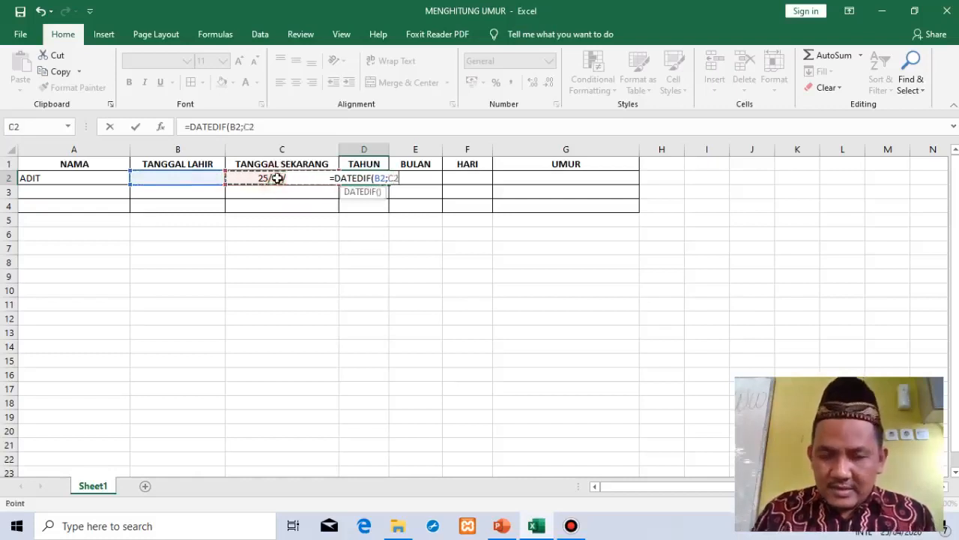
text(;)
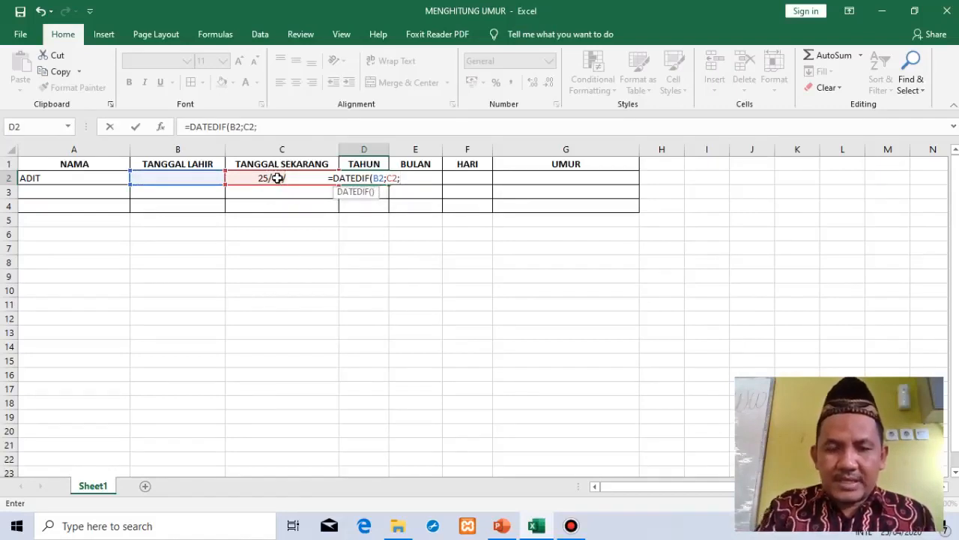
text("Y)
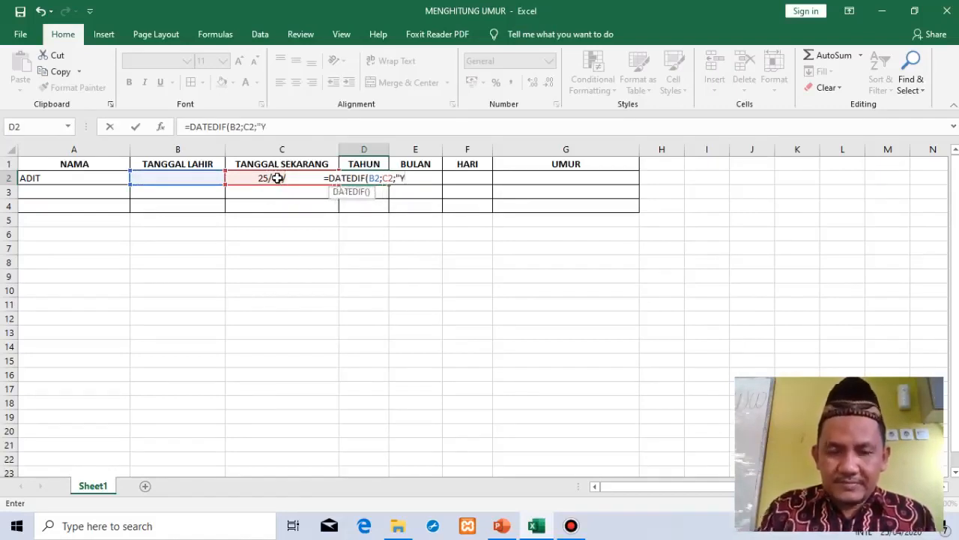
key(BackSpace)
key(BackSpace)
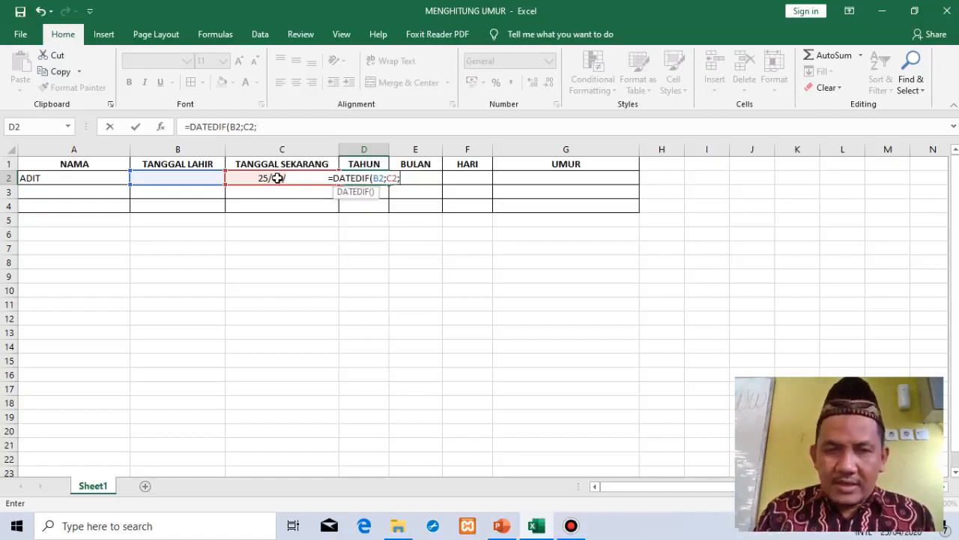
text(")
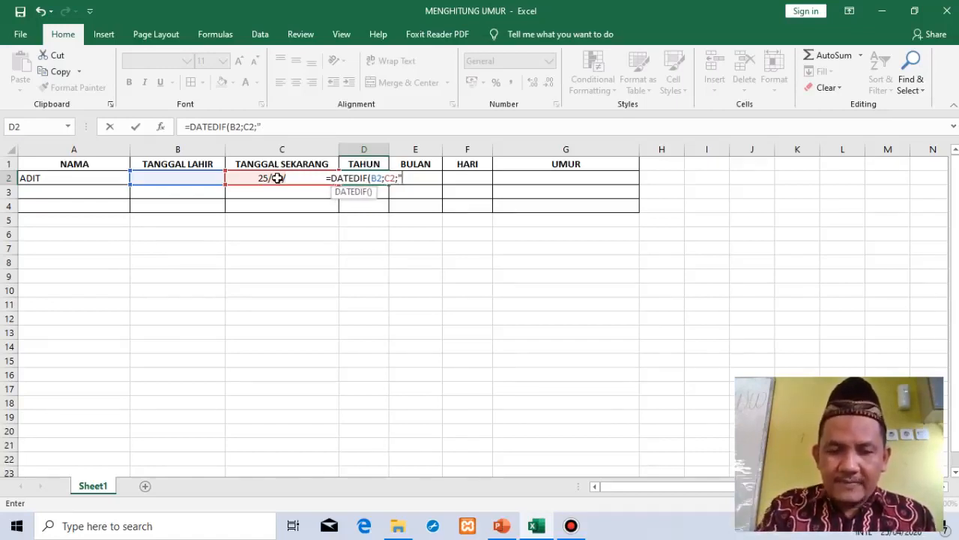
text(y)
key(BackSpace)
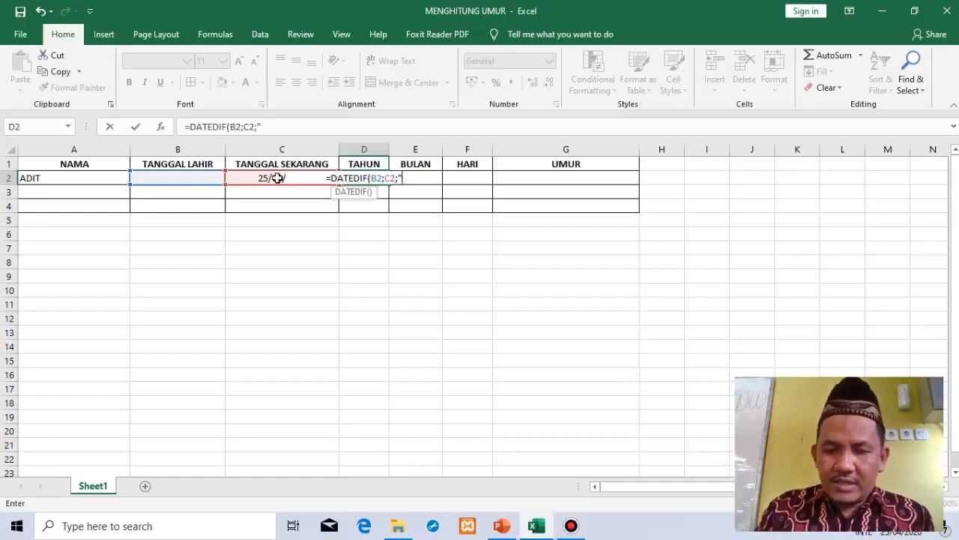
text(Y)
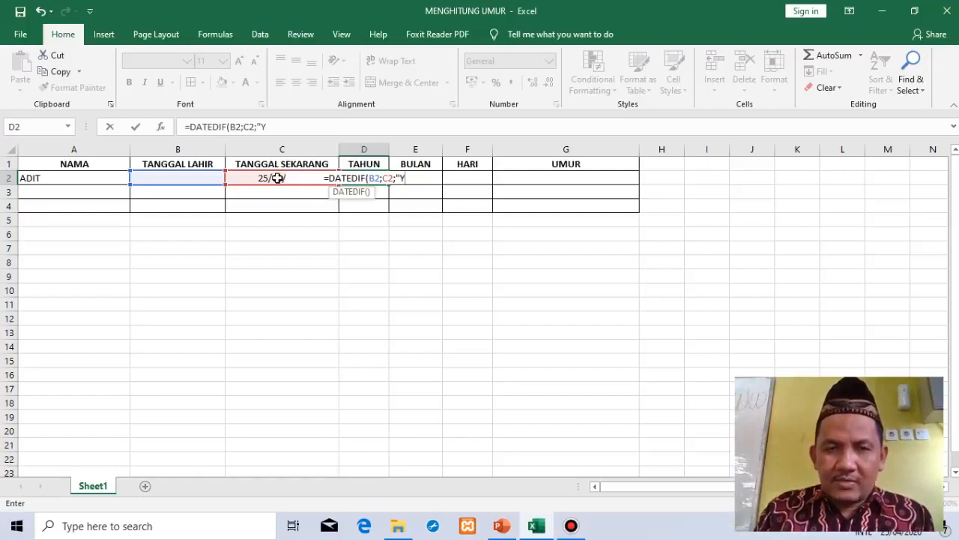
text(")
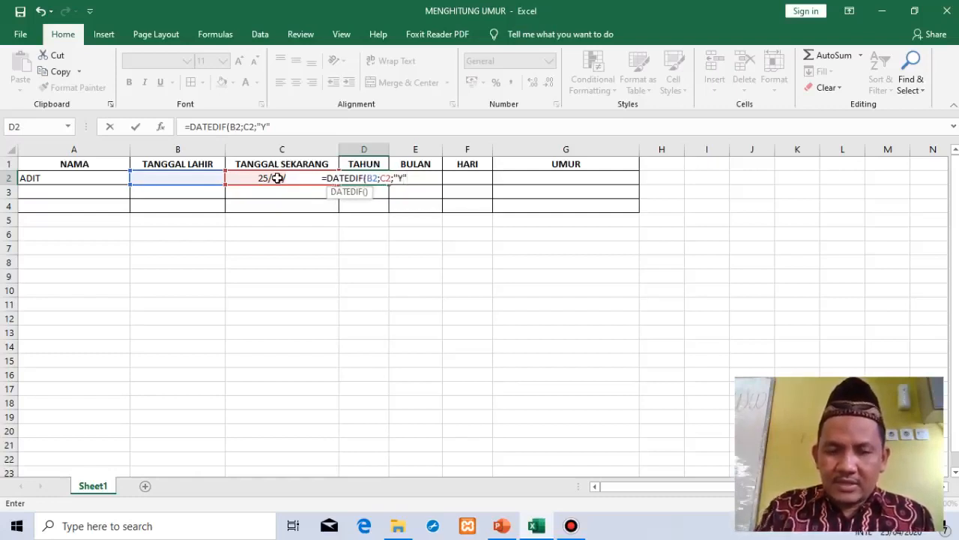
text())
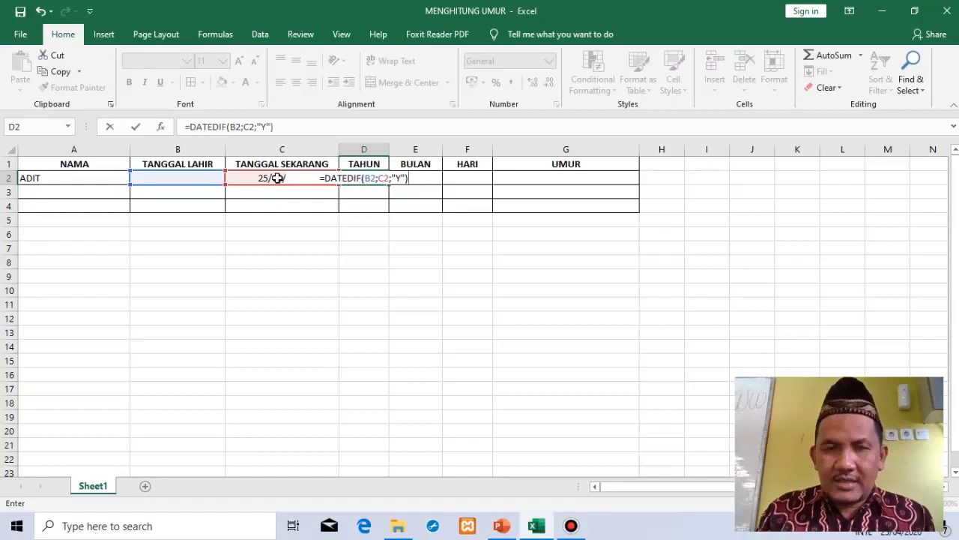
key(Return)
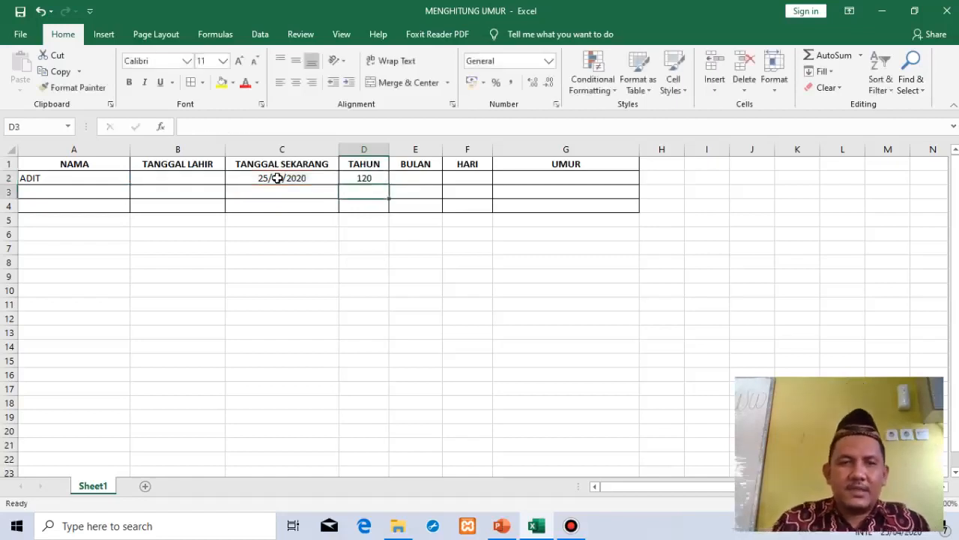
Step: Check the TAHUN result in cell D2 against the TANGGAL LAHIR cell B2 it refers to
click(372, 179)
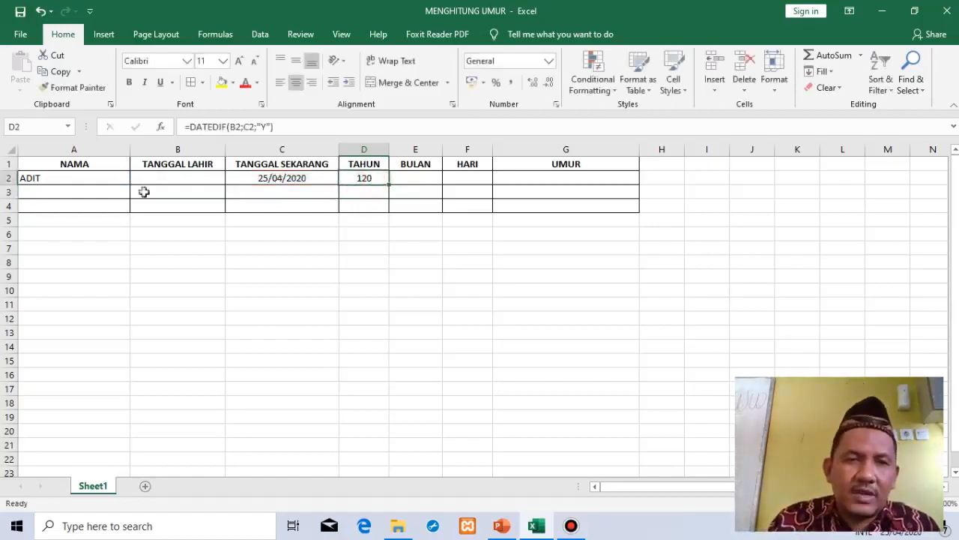
click(172, 178)
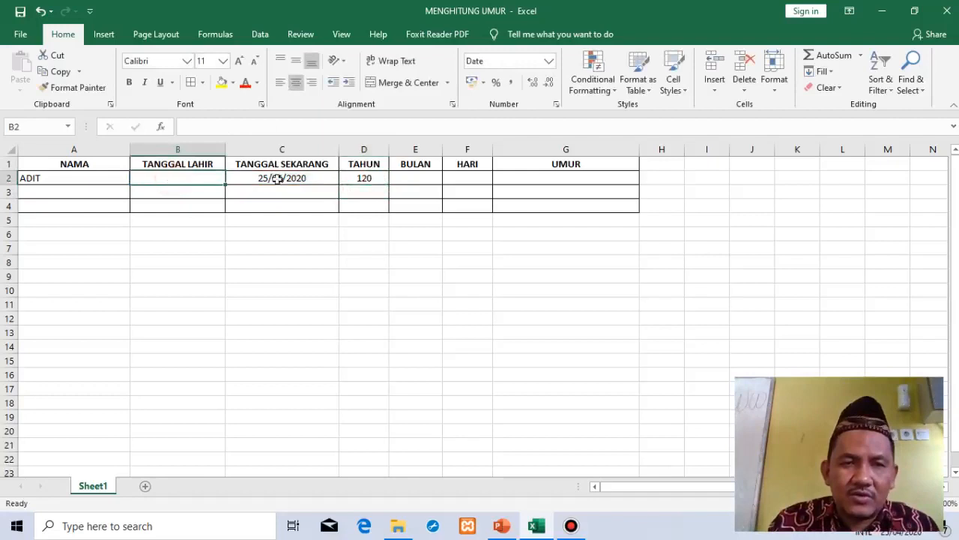
click(371, 179)
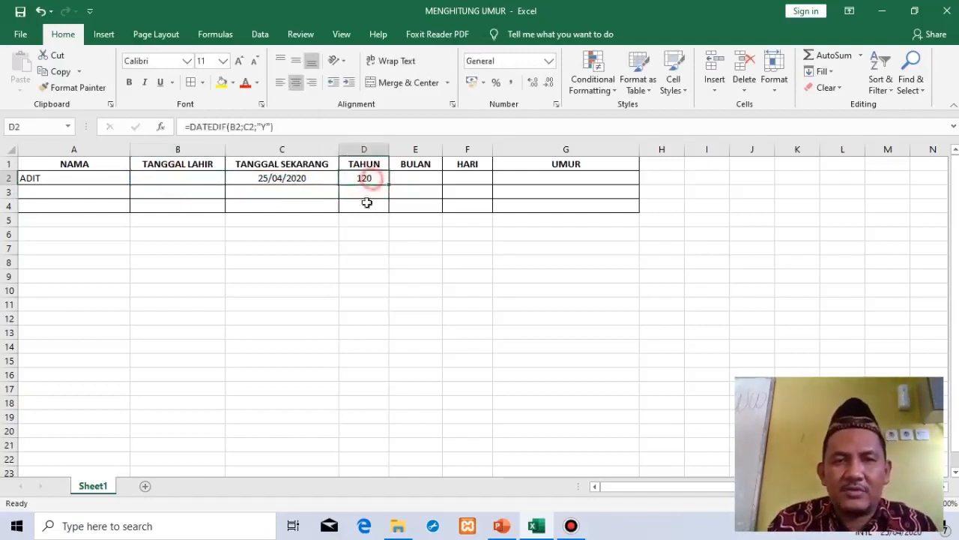
click(432, 176)
click(367, 178)
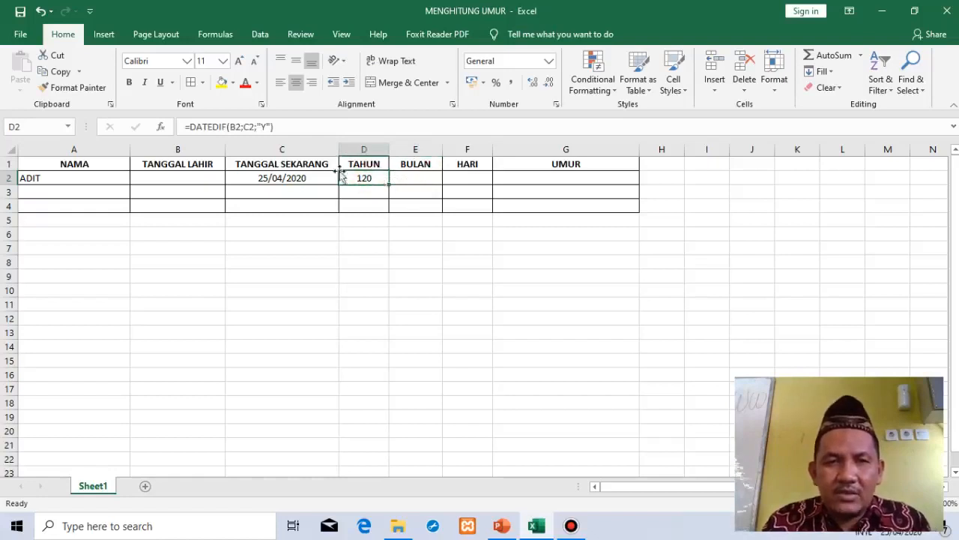
Step: Enter the formula =DATEDIF(B2;C2;"YM") in cell E2 under BULAN
click(415, 180)
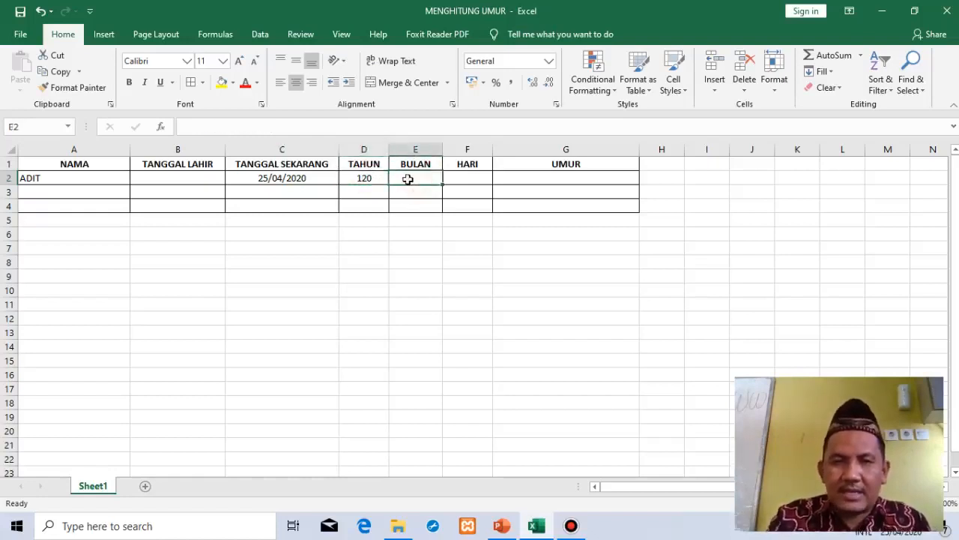
text(=)
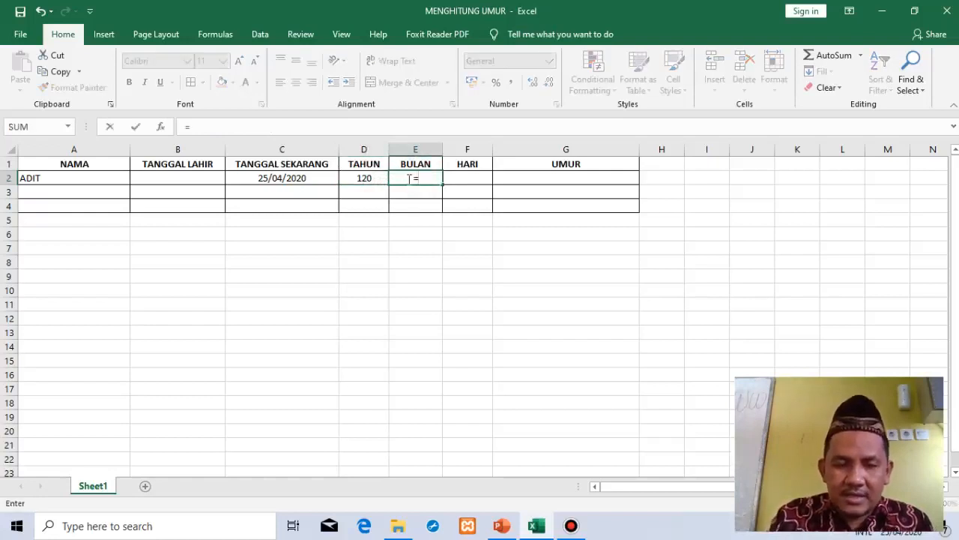
text(DATED)
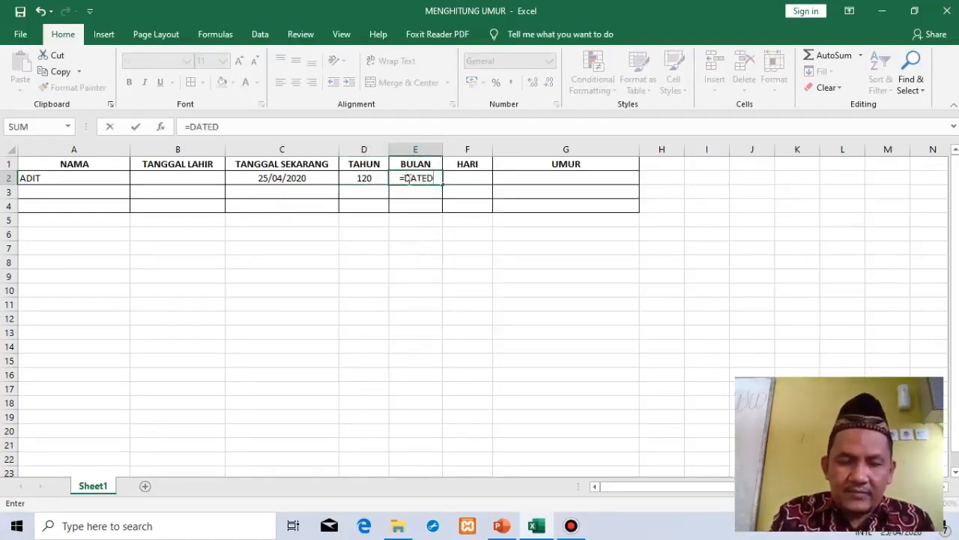
text(IF)
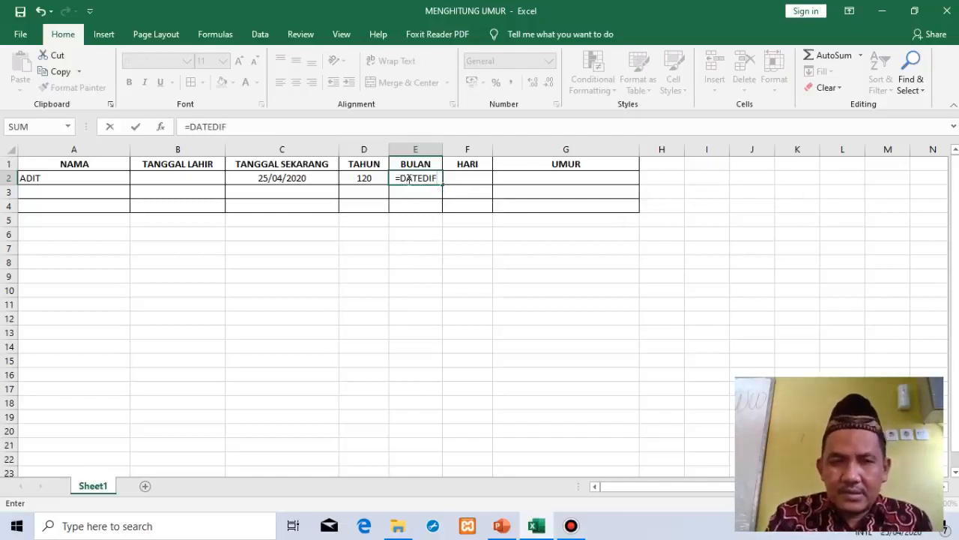
text(()
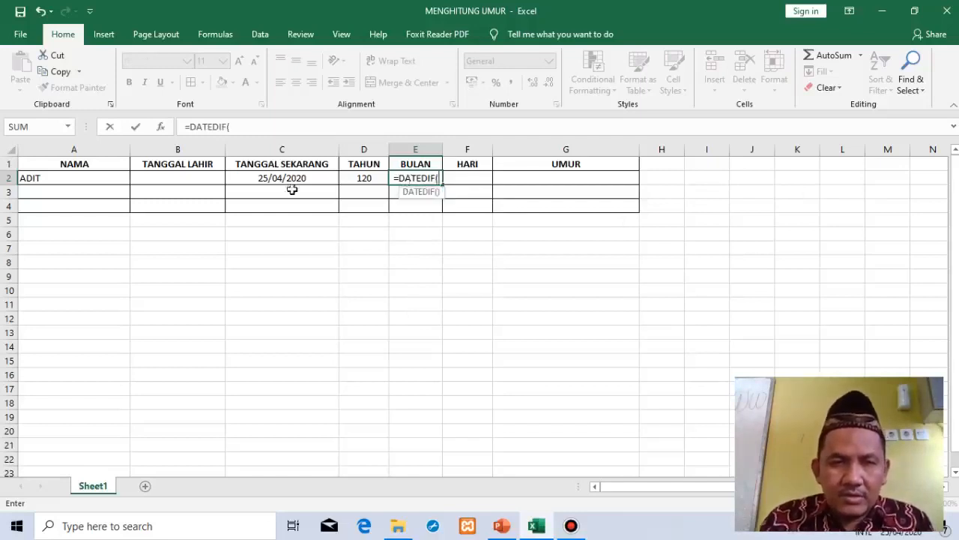
click(212, 178)
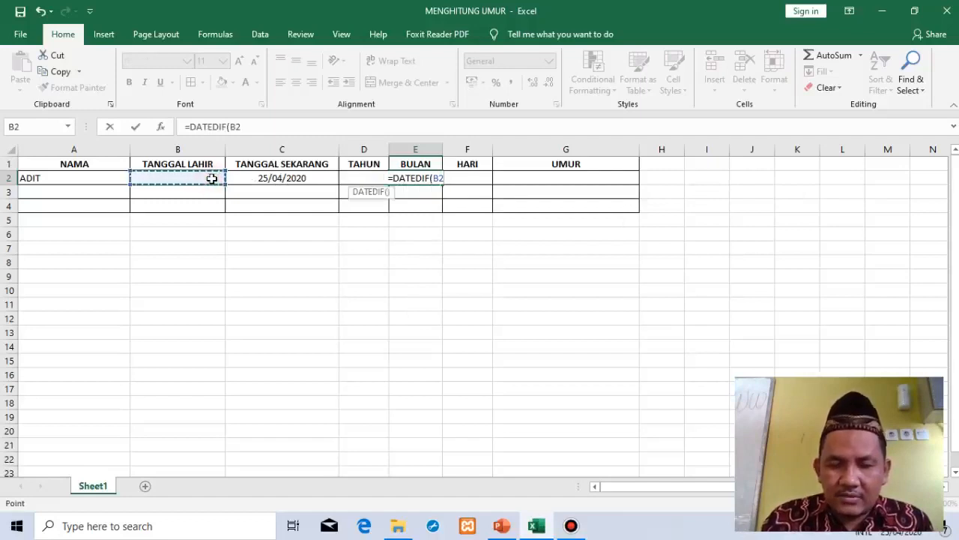
text(,)
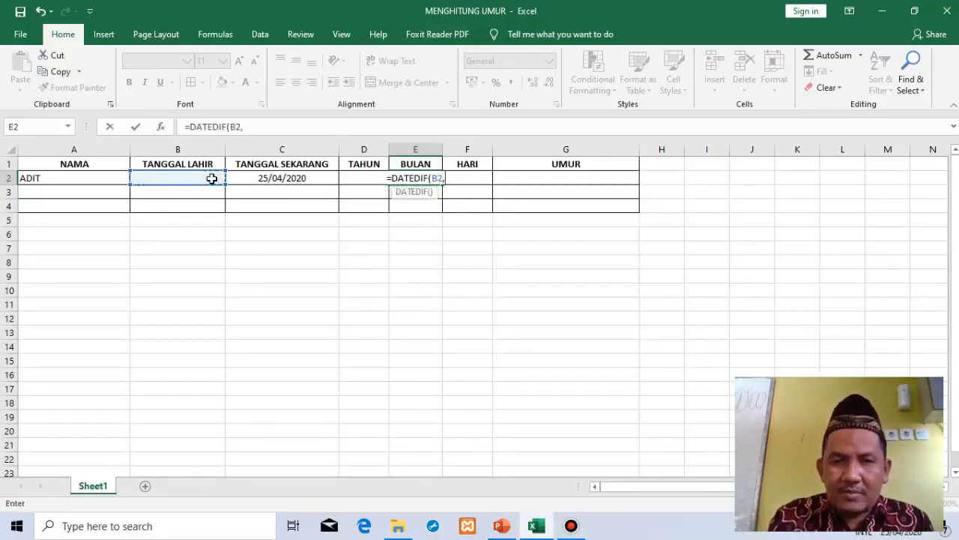
click(288, 180)
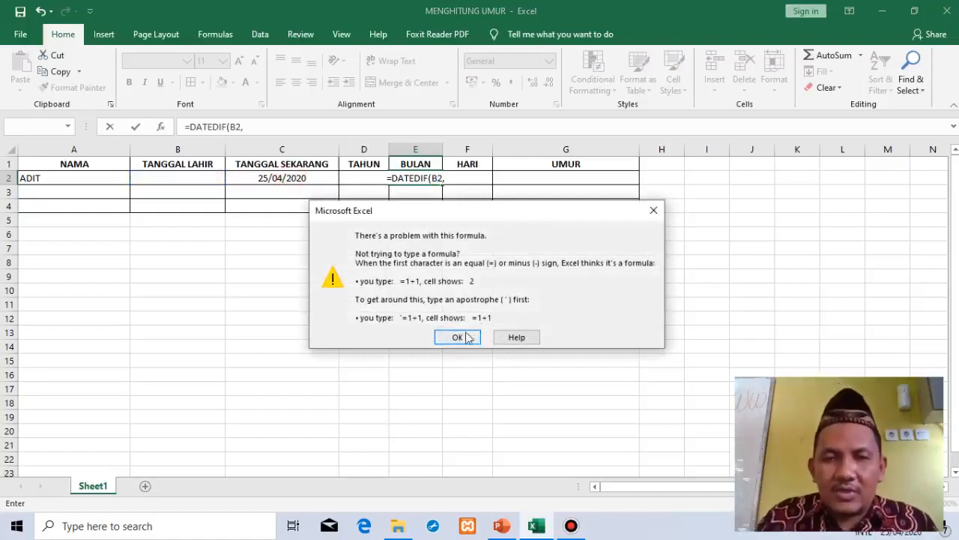
click(465, 336)
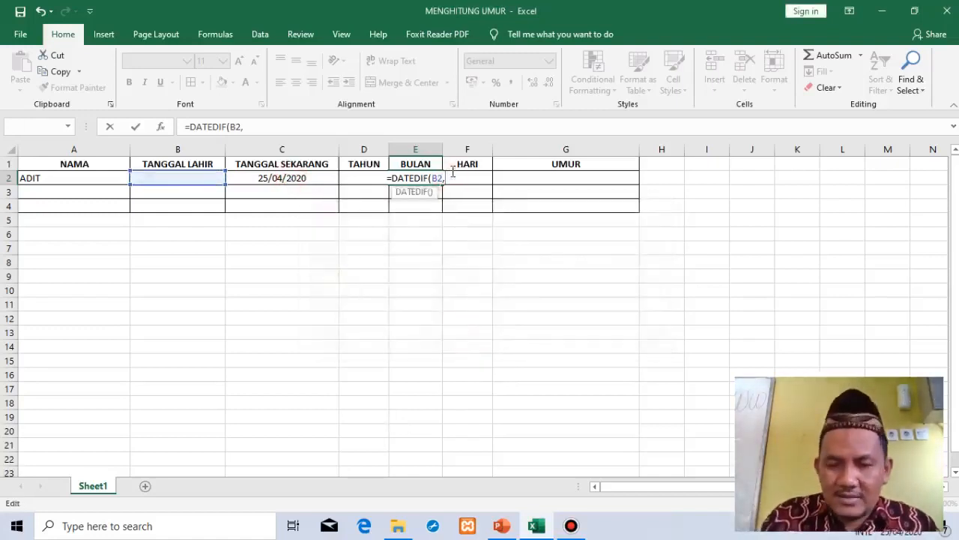
key(BackSpace)
text(;)
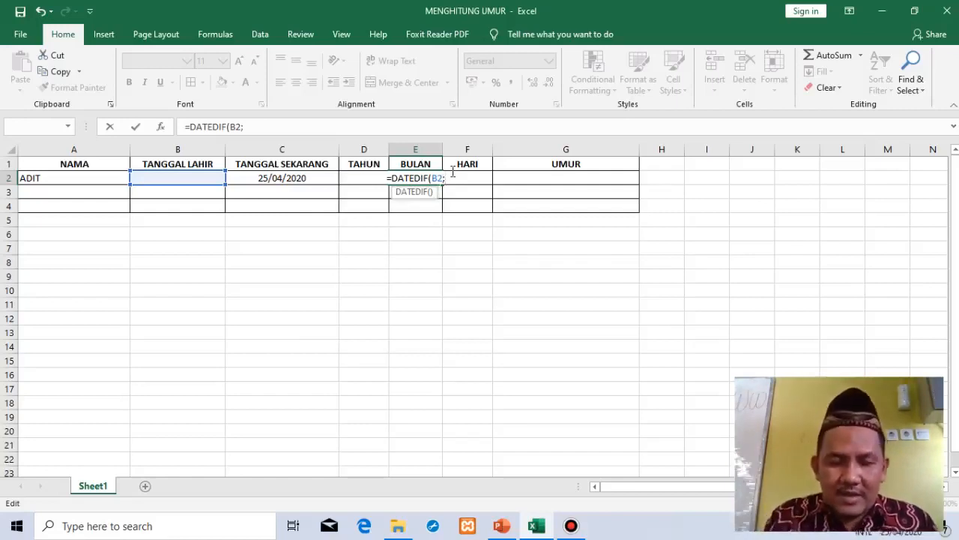
click(274, 179)
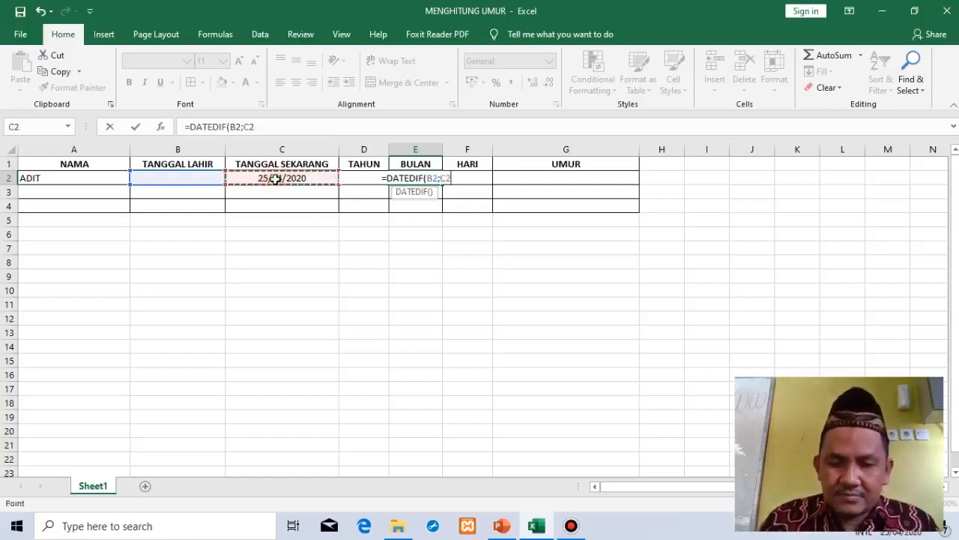
text(;)
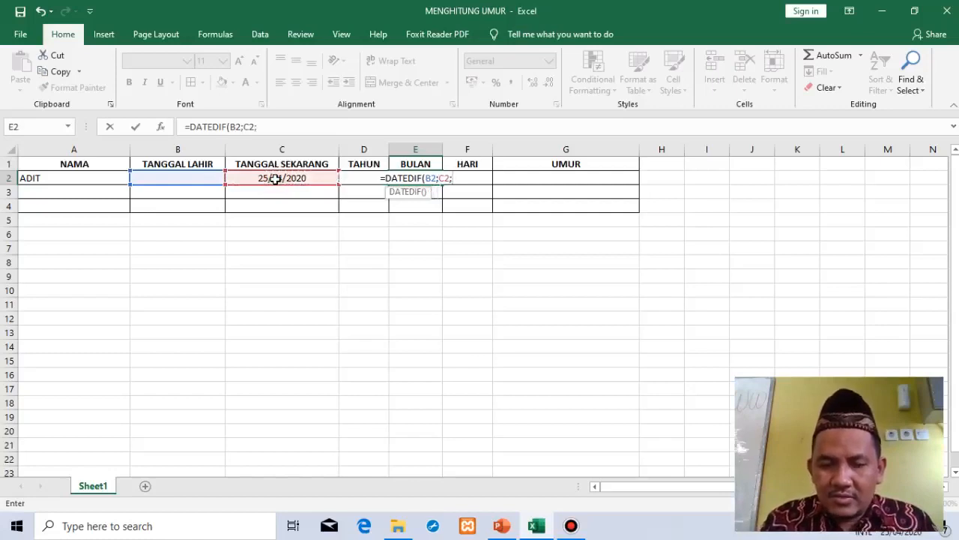
text("YM)
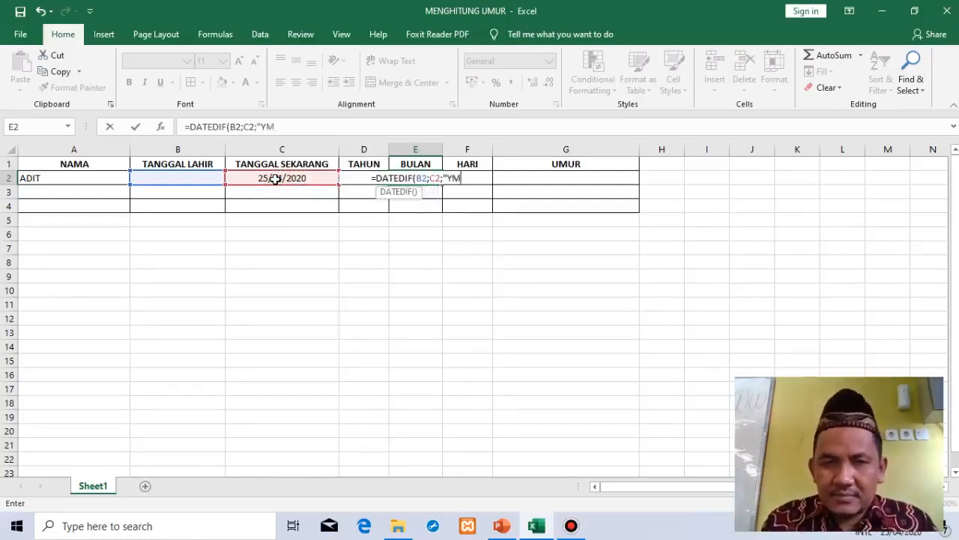
text(")
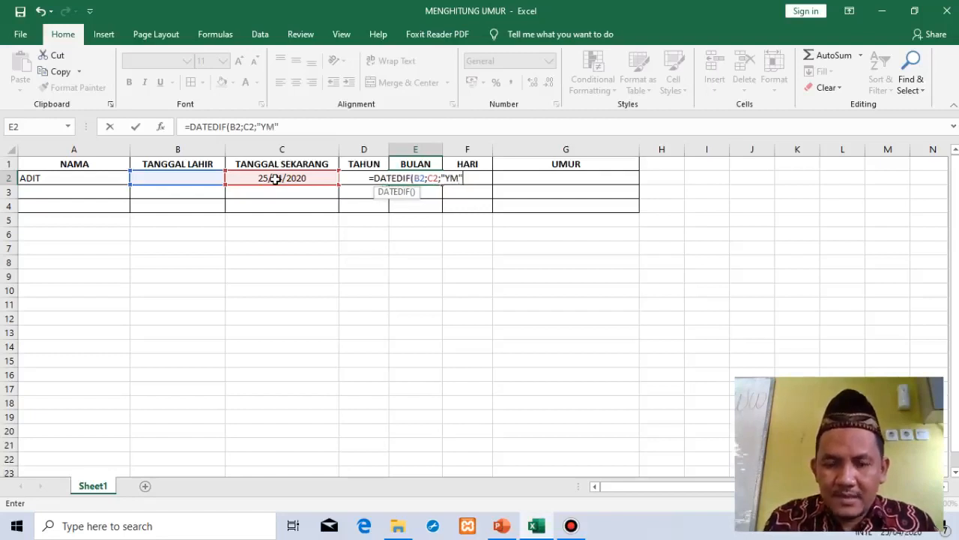
text())
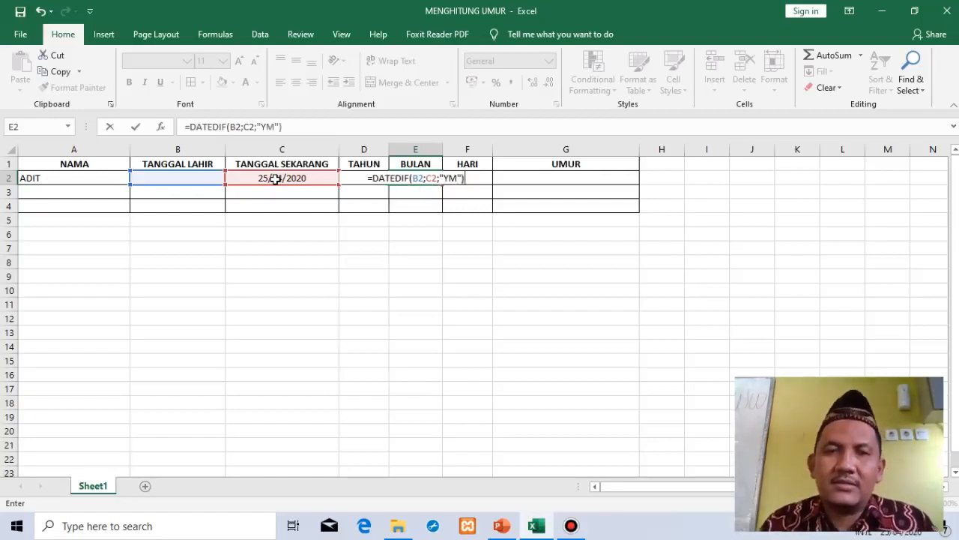
key(Return)
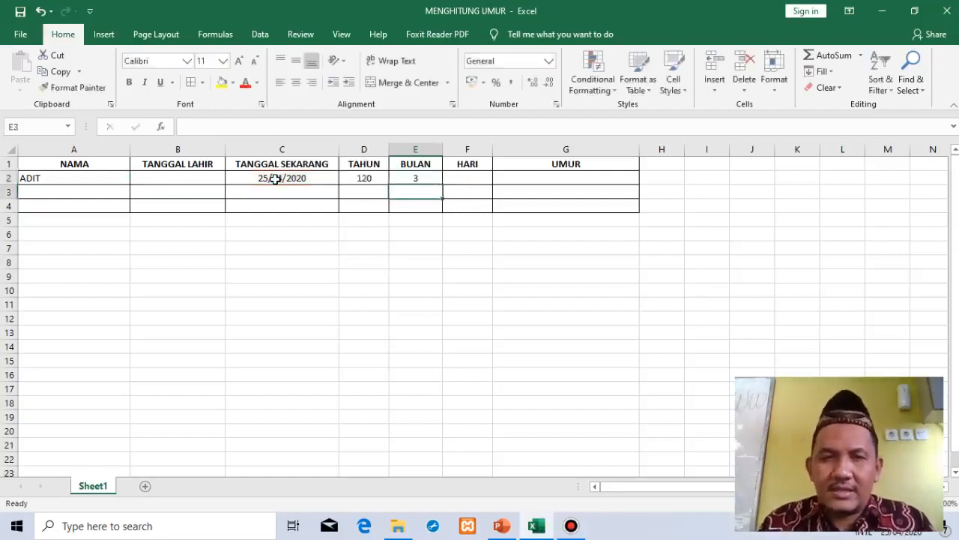
Step: Enter the formula =DATEDIF(B2;C2;"DM") in cell F2 under HARI, checking it against the formula slide in PowerPoint before committing it in Excel
click(464, 181)
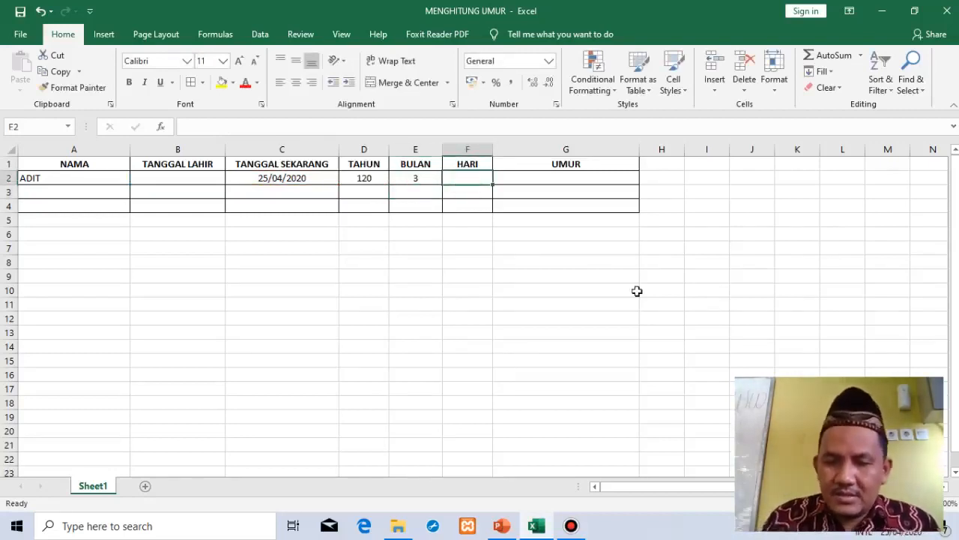
text(=)
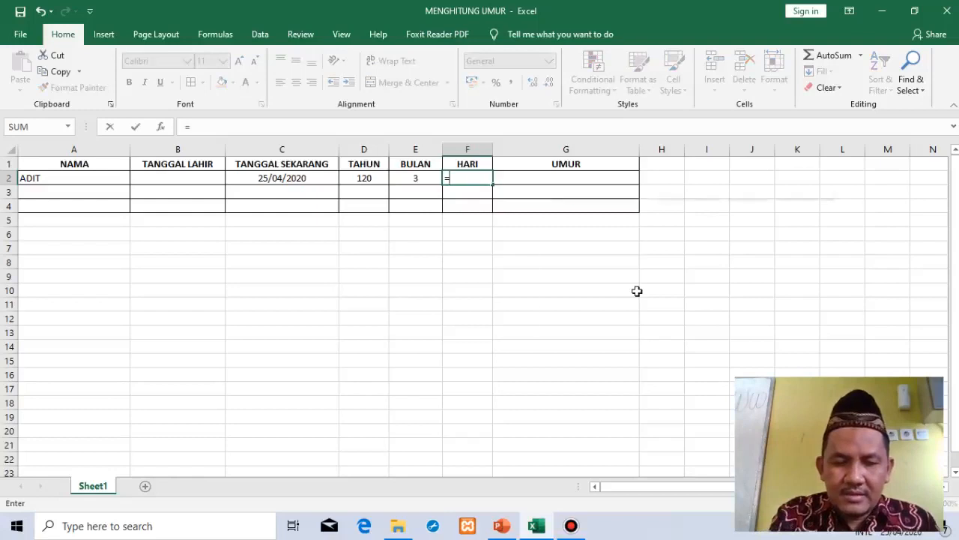
text(DATEDIF)
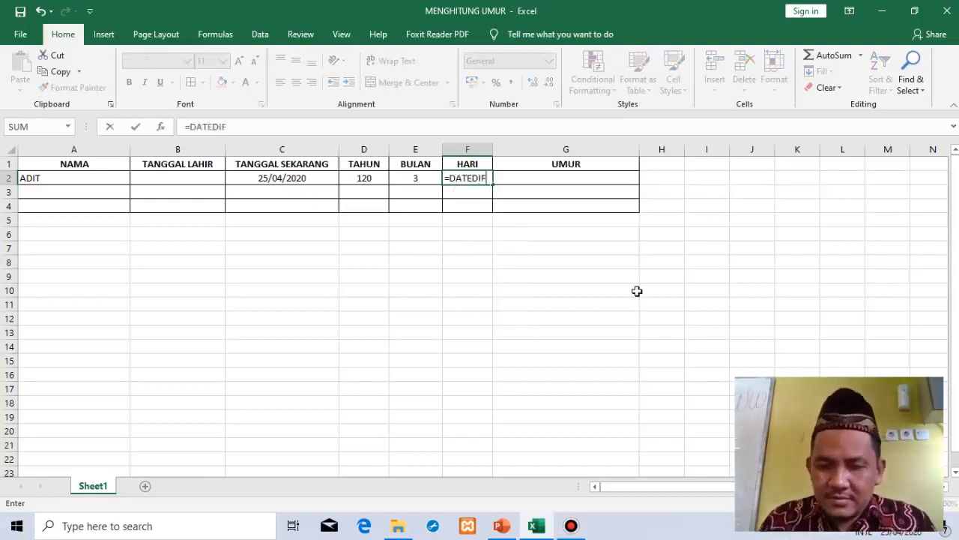
text(()
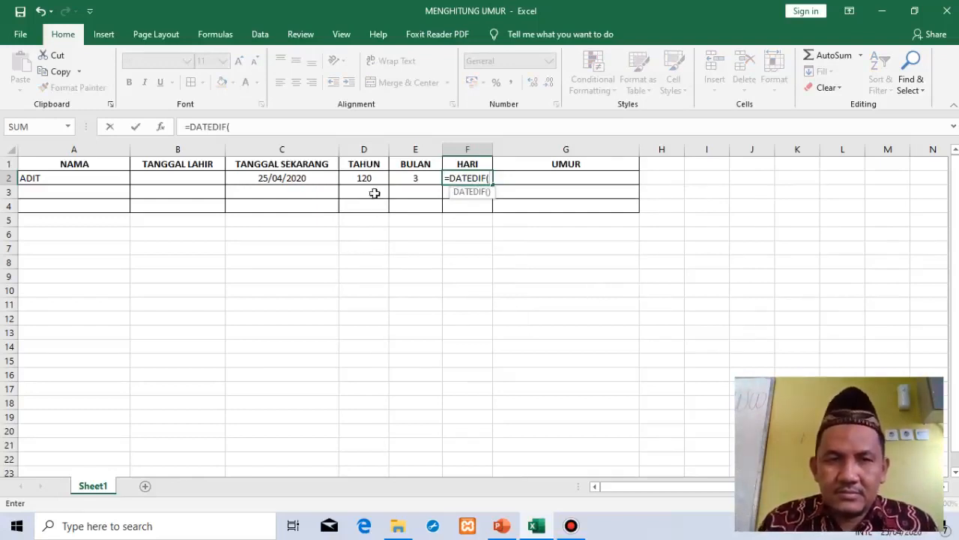
click(208, 175)
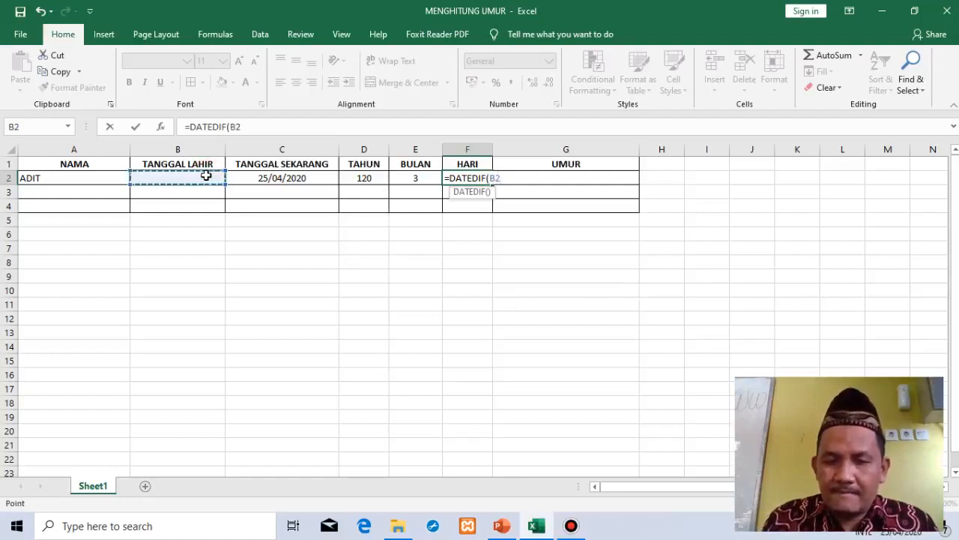
text(;)
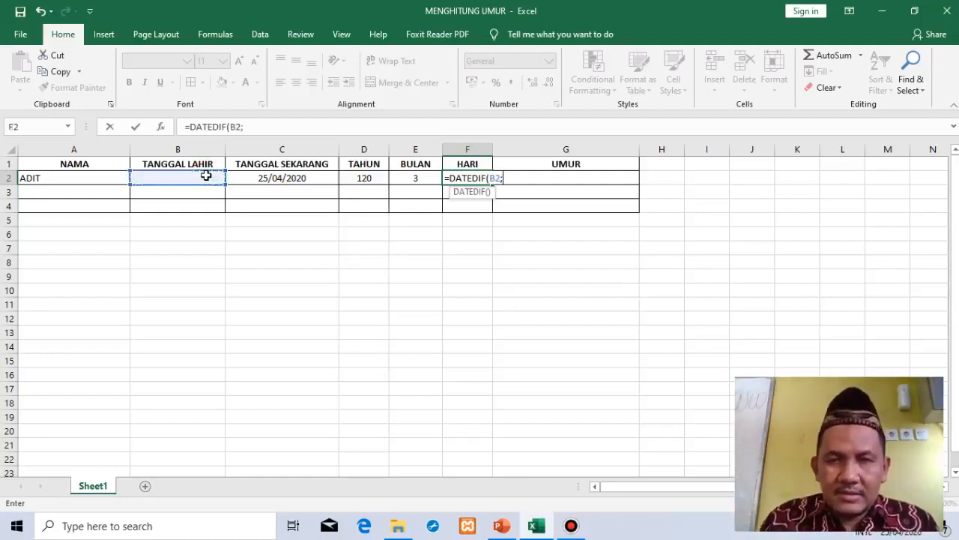
key(BackSpace)
key(BackSpace)
key(BackSpace)
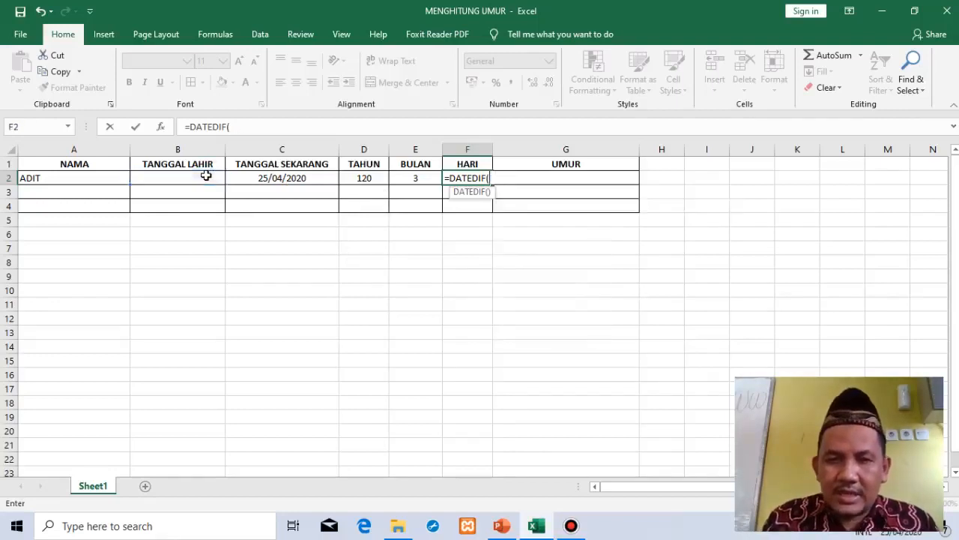
click(189, 176)
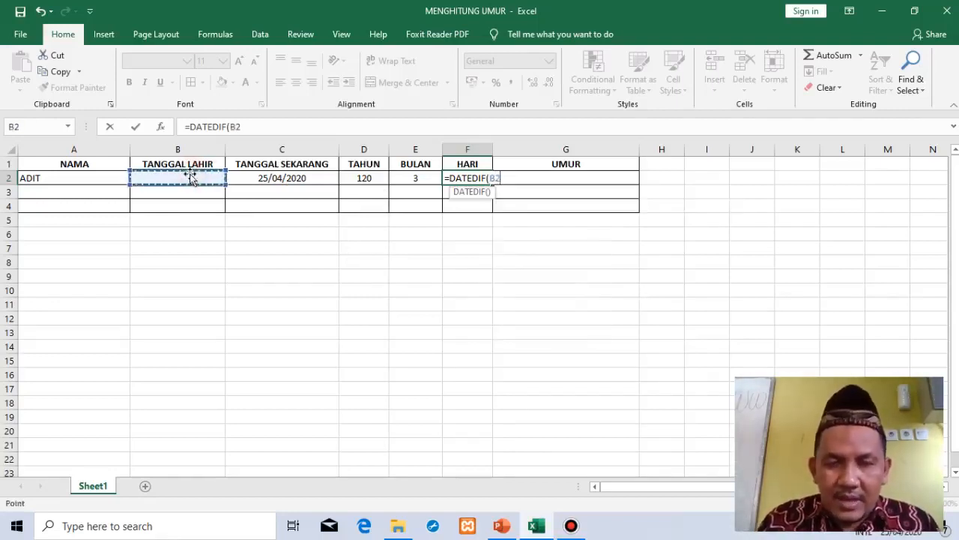
text(;)
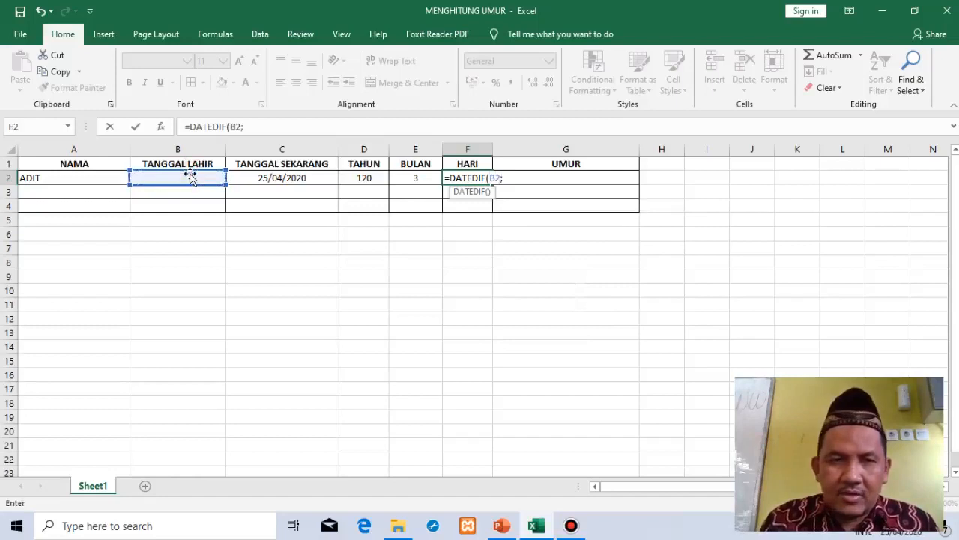
click(284, 178)
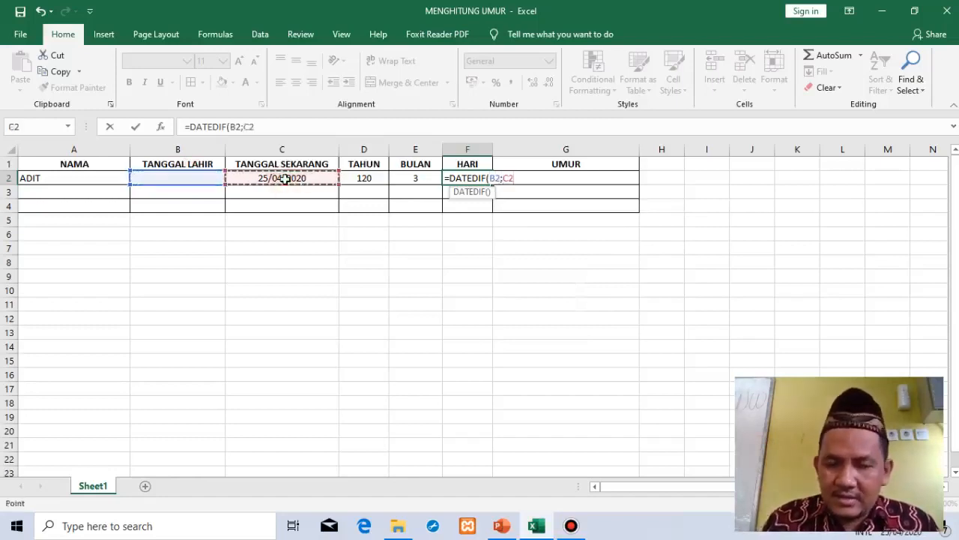
text(;)
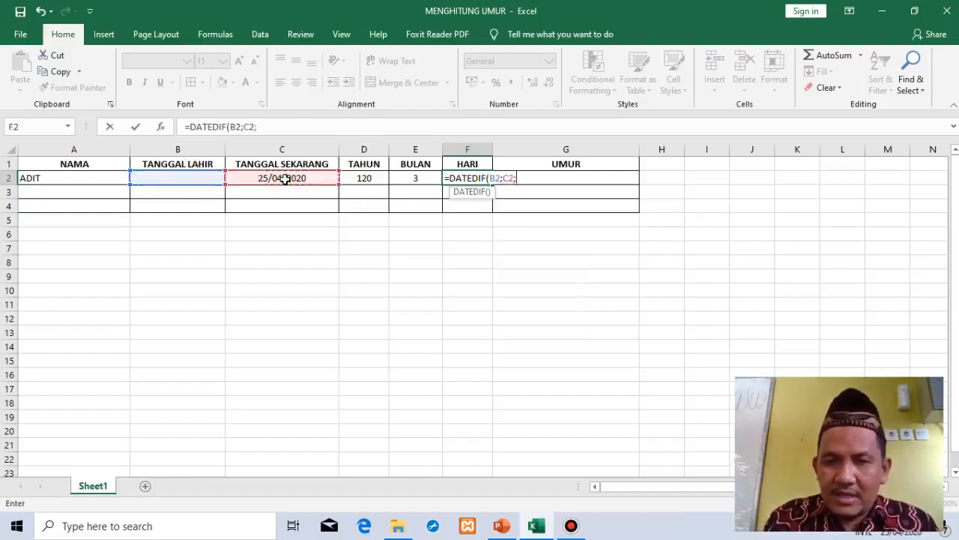
text(")
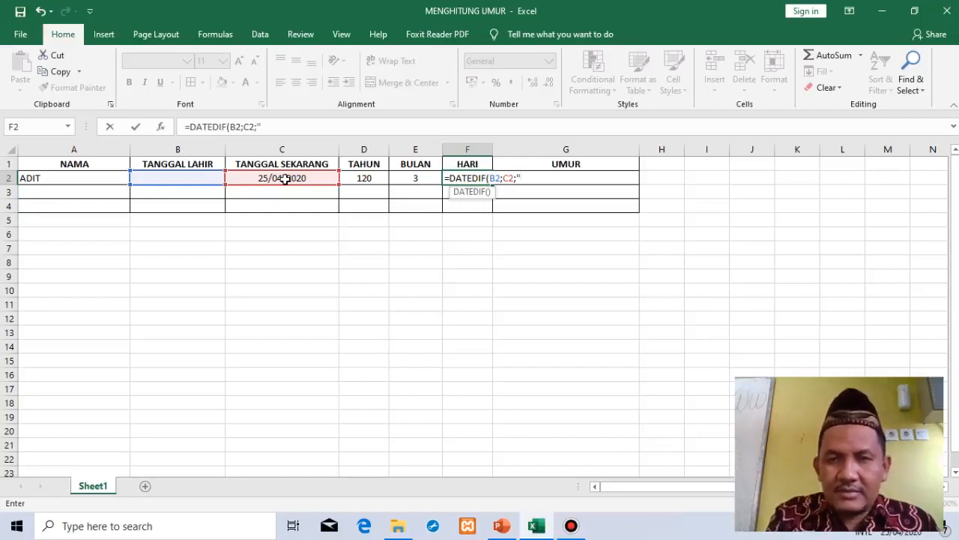
text(D)
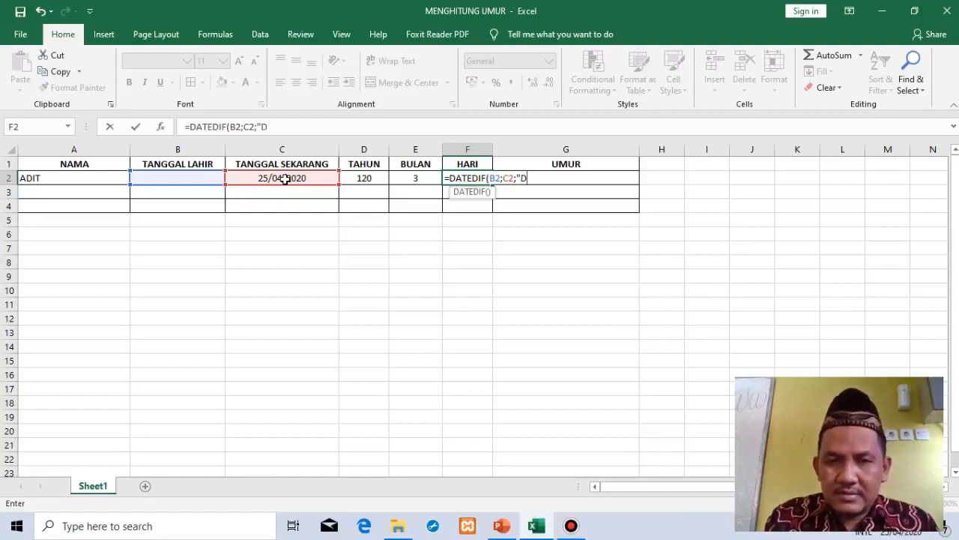
text(M)
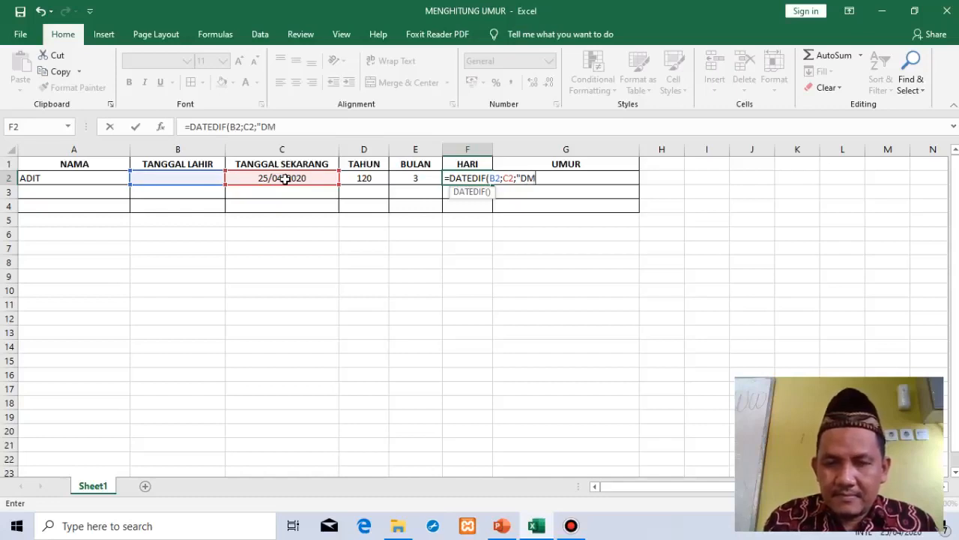
text("))
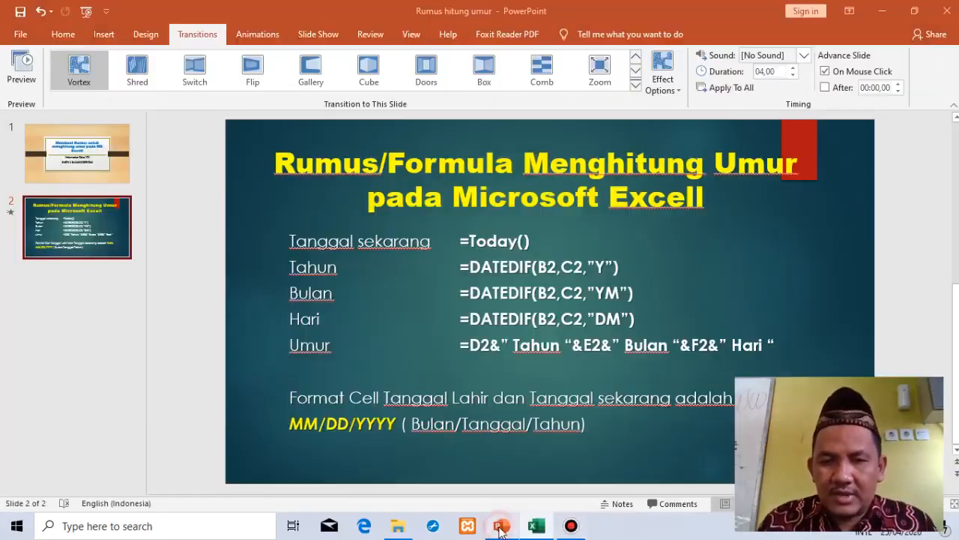
click(501, 527)
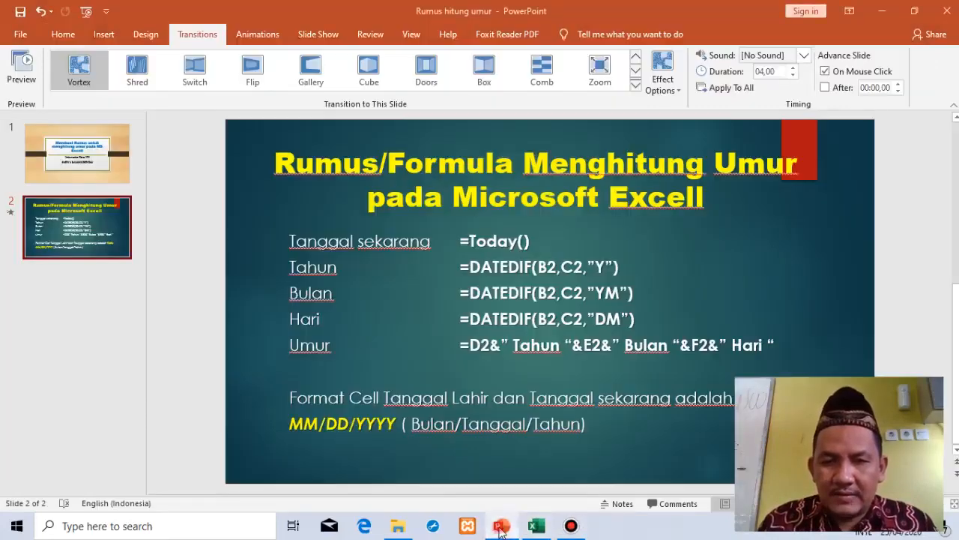
click(536, 525)
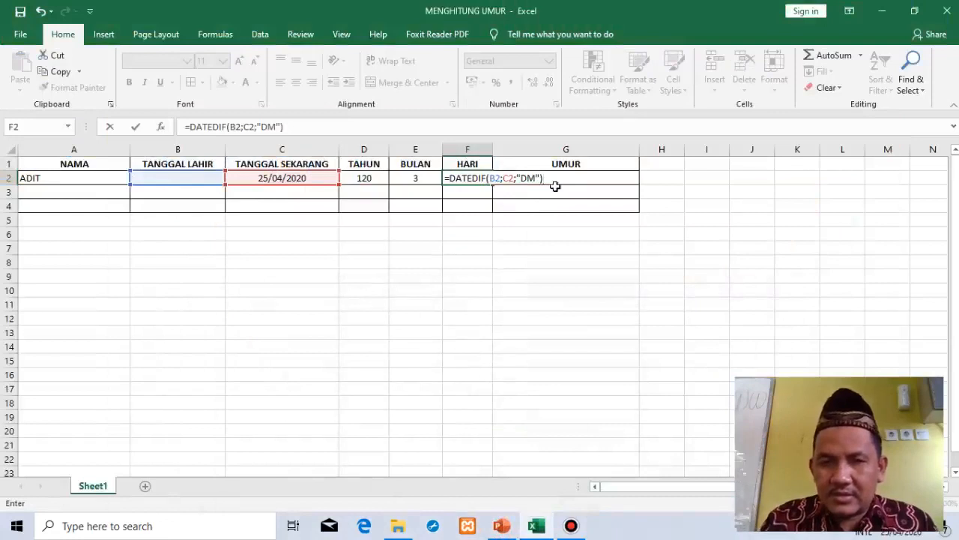
key(Return)
Step: Correct the HARI formula in cell F2 to =DATEDIF(B2;C2;"MD")
click(467, 177)
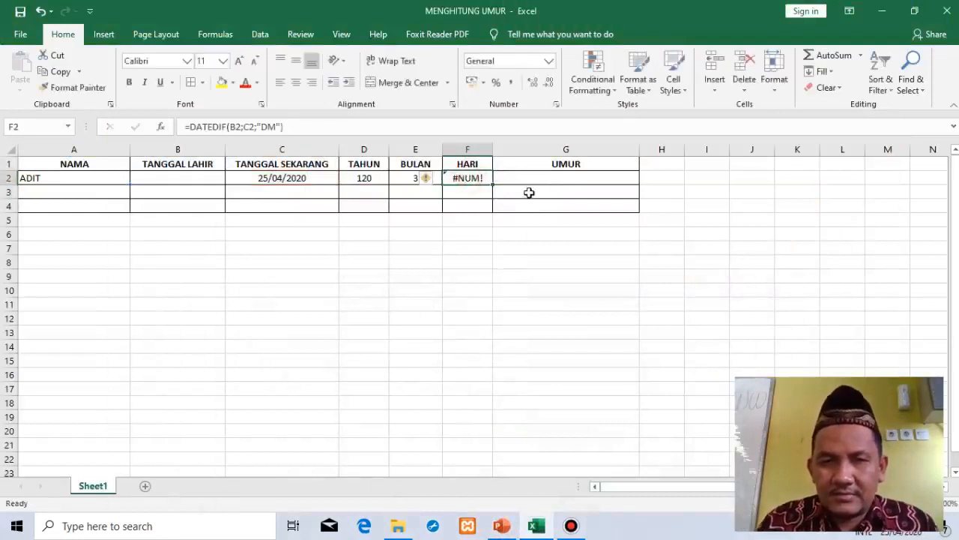
click(277, 126)
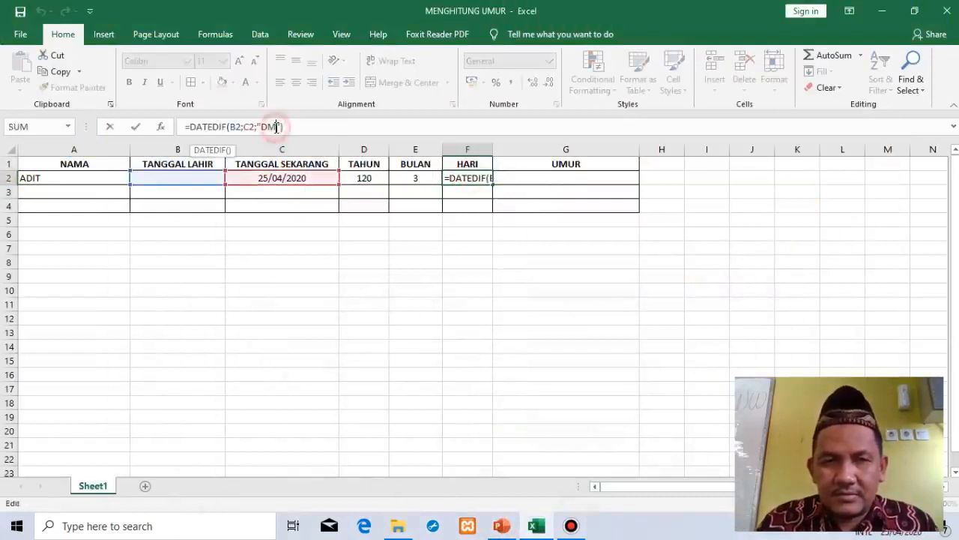
key(BackSpace)
key(BackSpace)
text(MD)
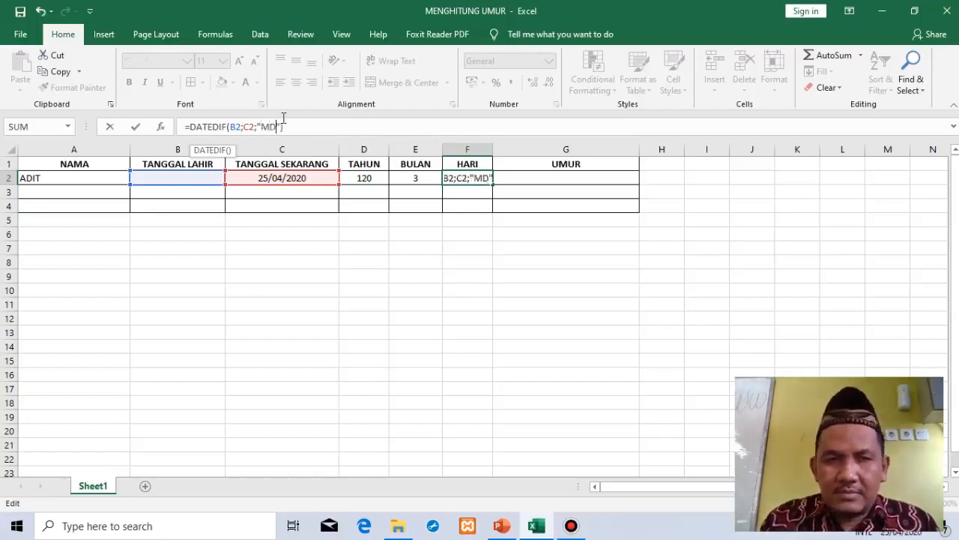
key(Return)
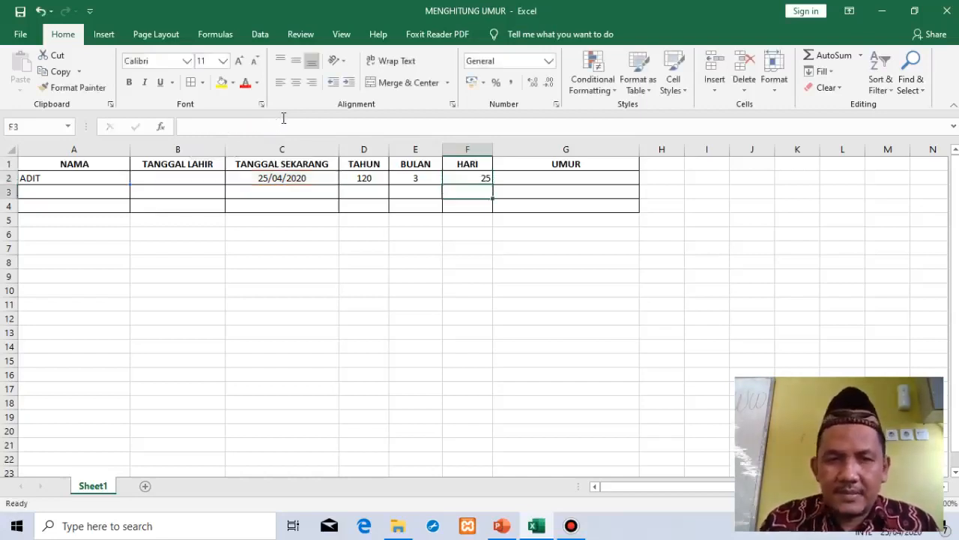
click(463, 175)
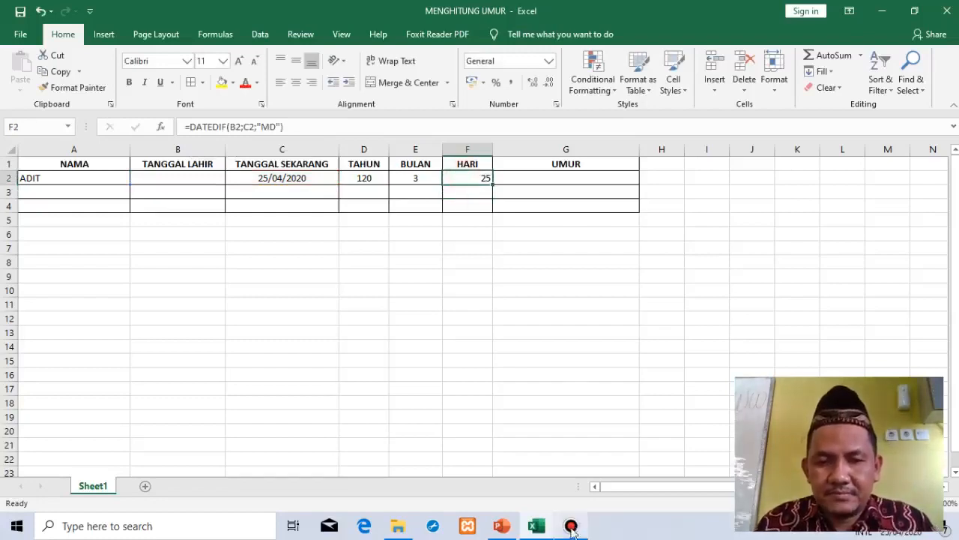
Step: Switch to the PowerPoint formula slide and change the unit code in the Hari formula to "MD"
click(502, 526)
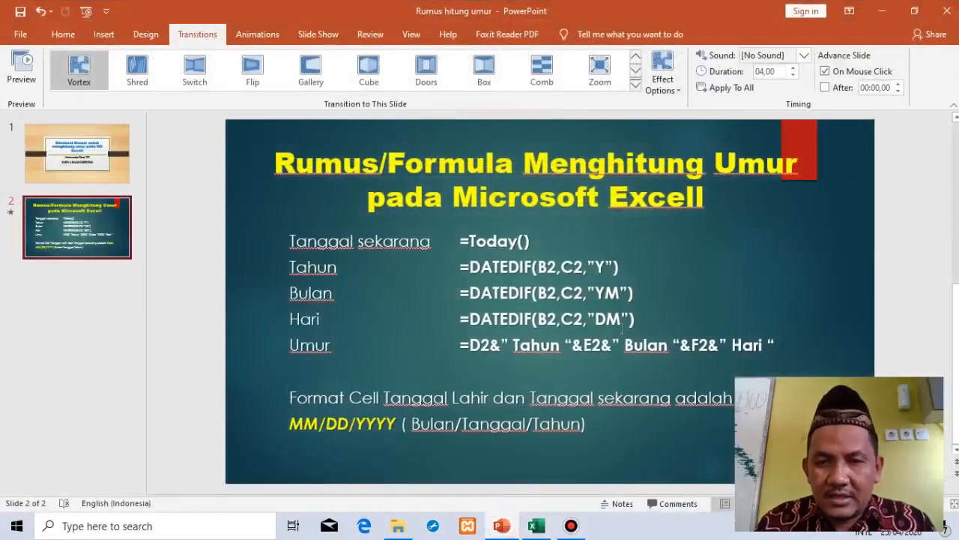
click(614, 321)
drag(622, 320, 598, 320)
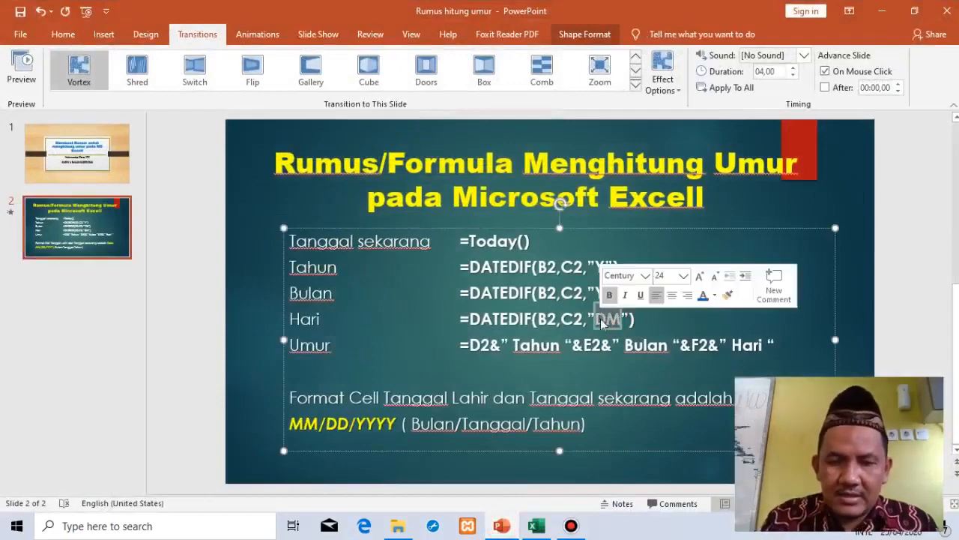
text(m)
key(BackSpace)
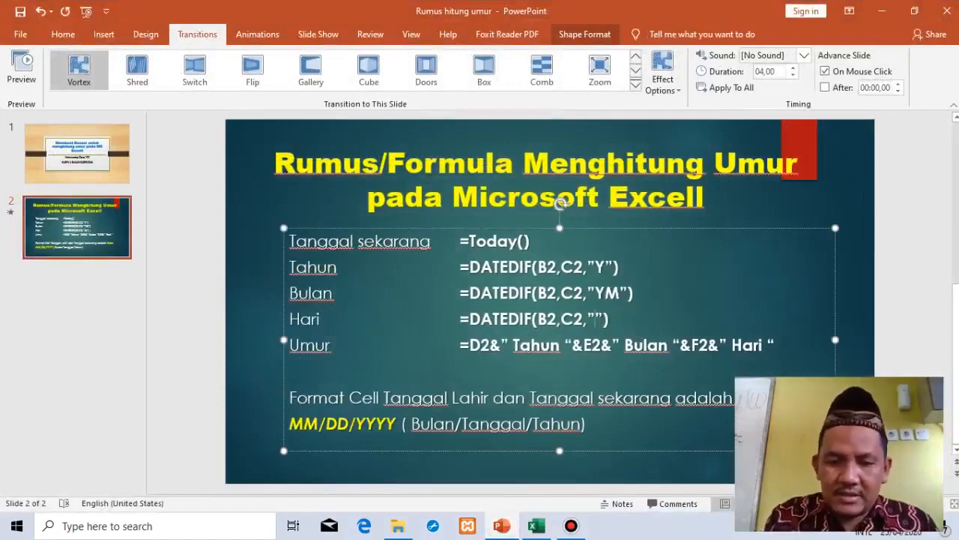
text(MD)
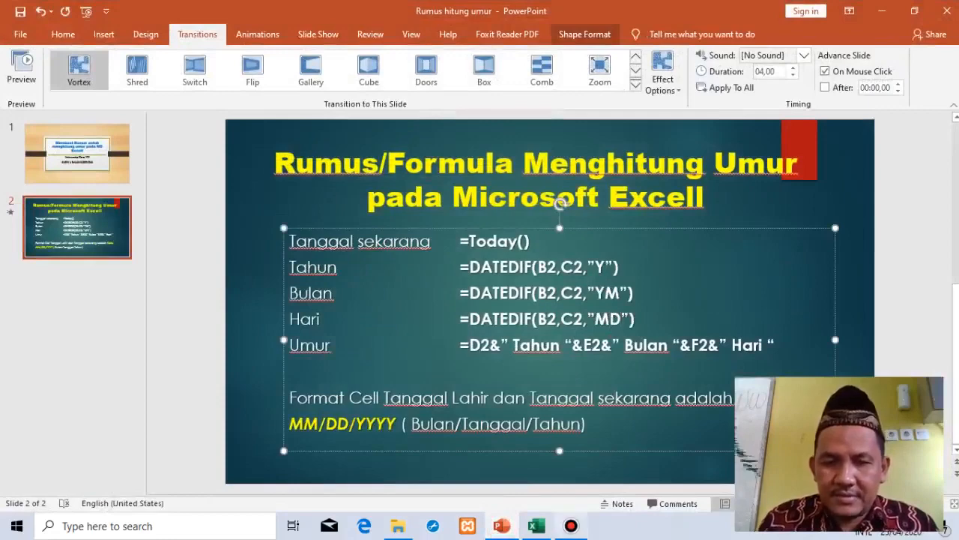
Step: Return to Excel and review the formulas in C2, D2, E2 and F2 and the TANGGAL LAHIR cell B2
click(535, 526)
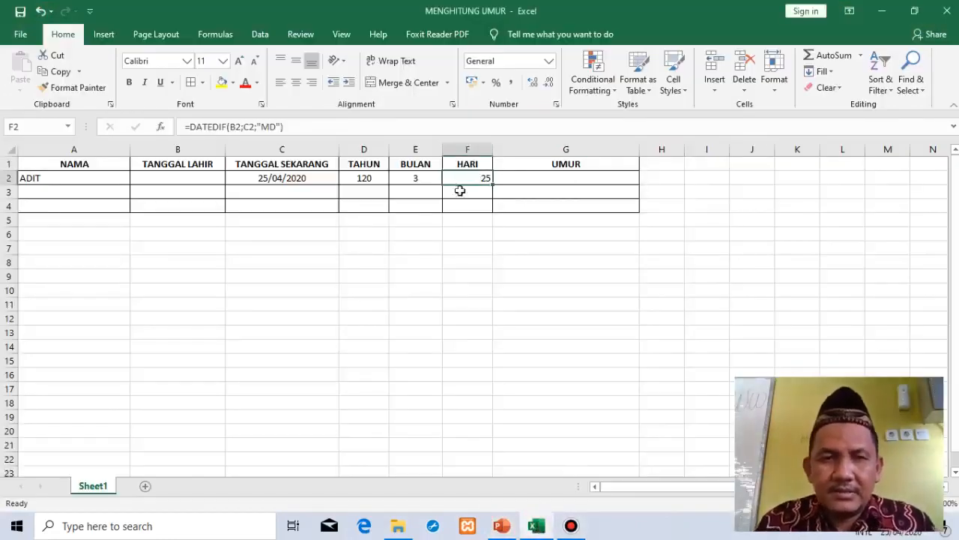
click(353, 232)
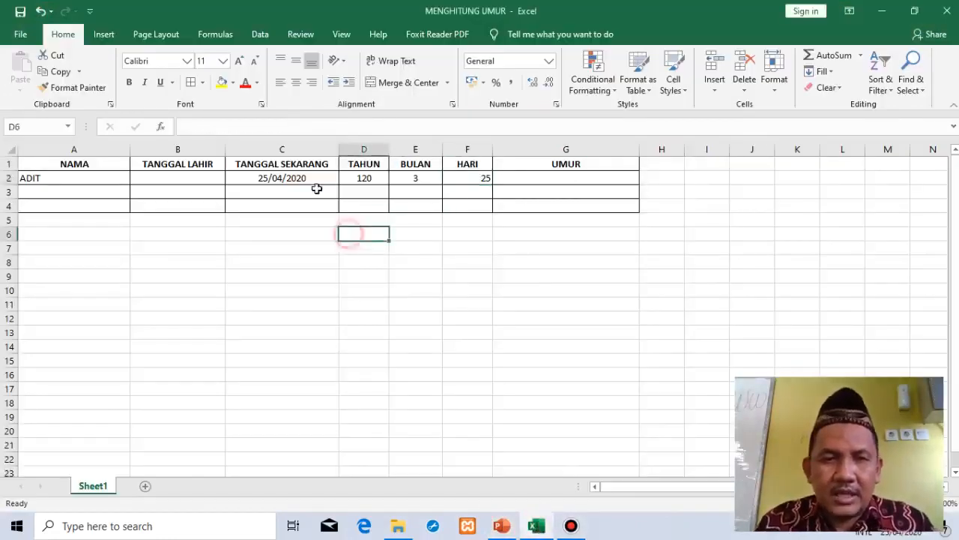
click(248, 178)
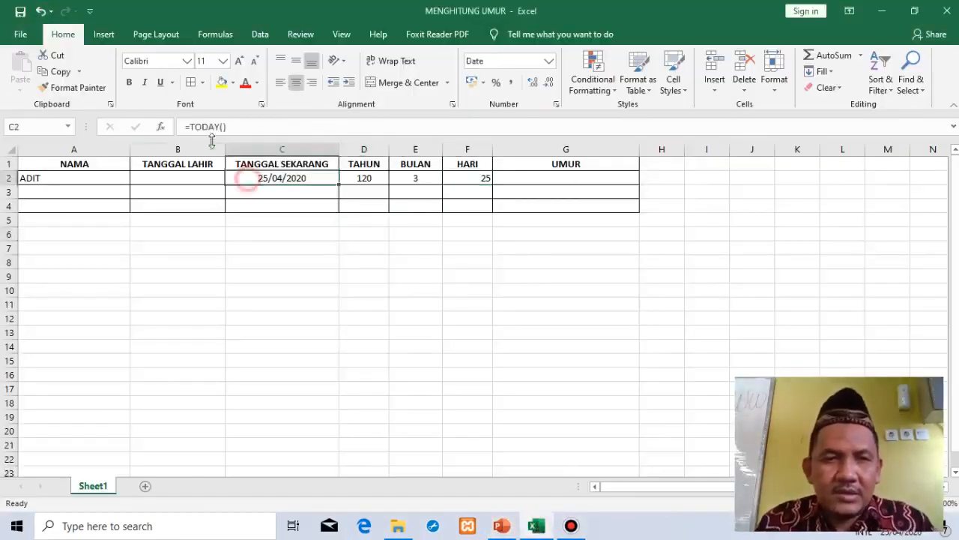
click(367, 179)
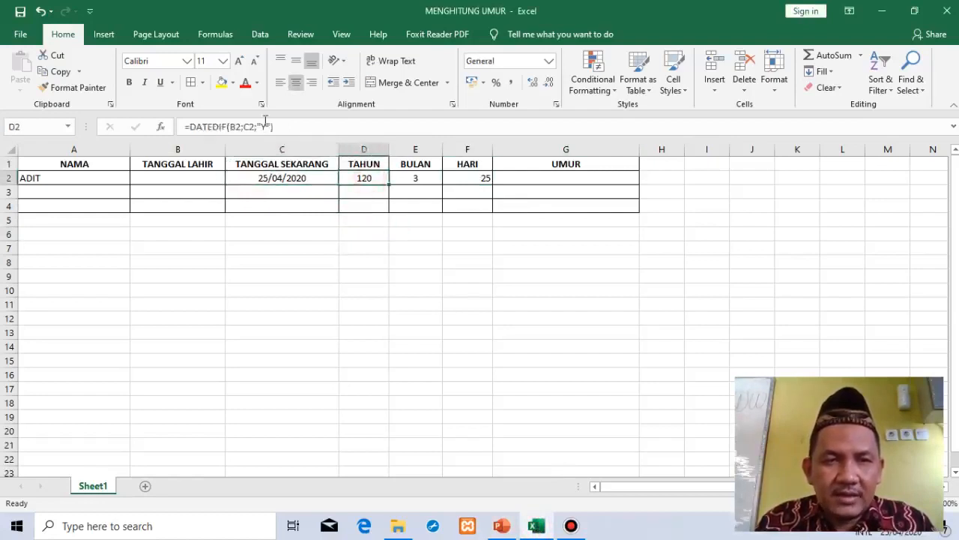
click(425, 179)
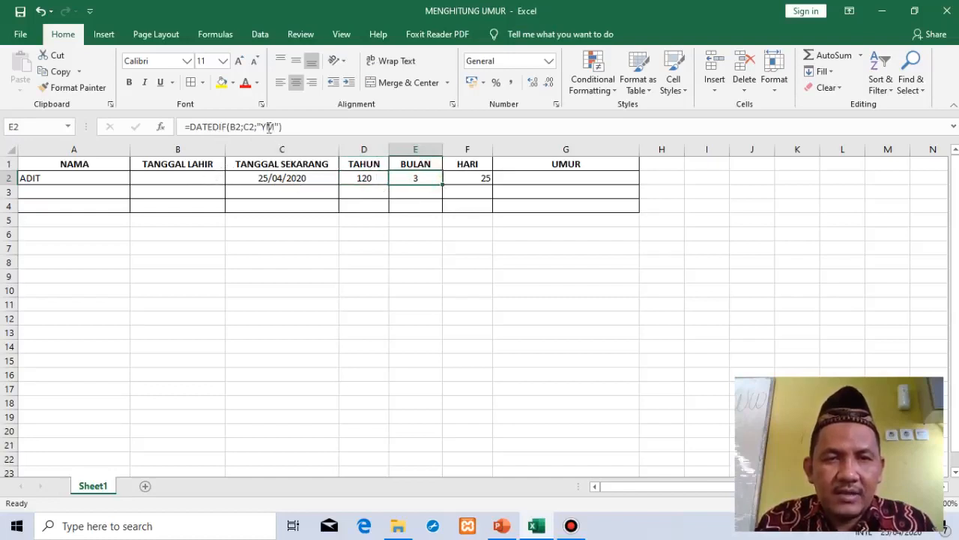
click(473, 179)
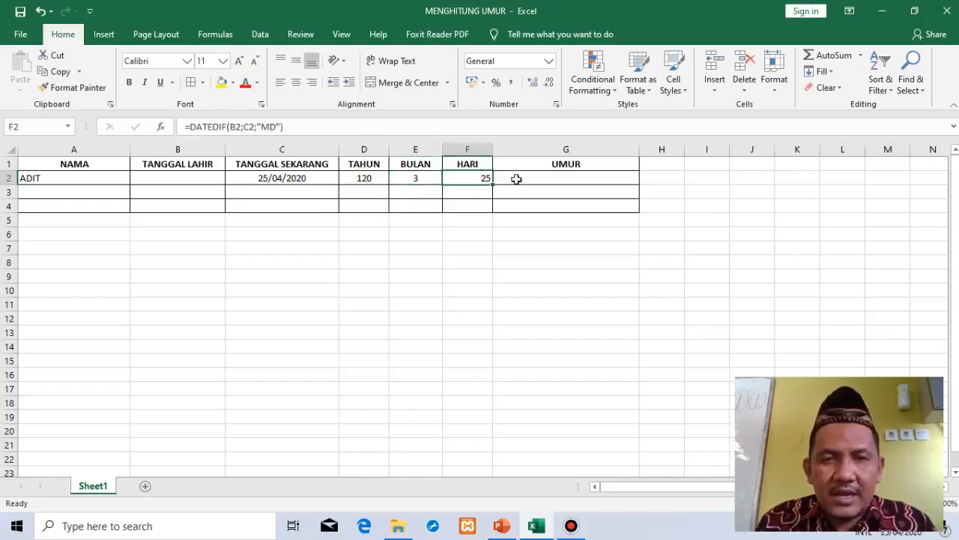
click(201, 179)
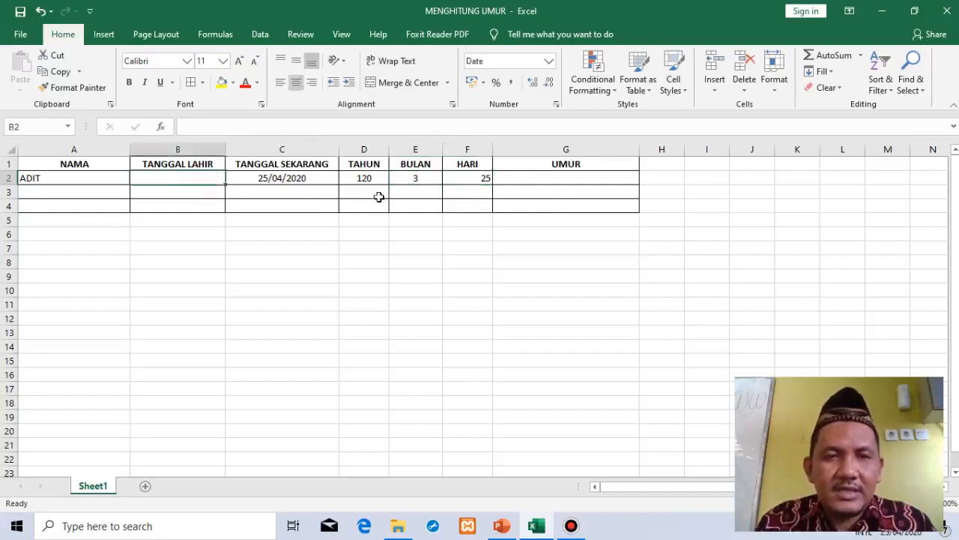
Step: Centre the TAHUN, BULAN and HARI values in cells D2:F2 horizontally and align them to the middle vertically
drag(372, 177, 456, 178)
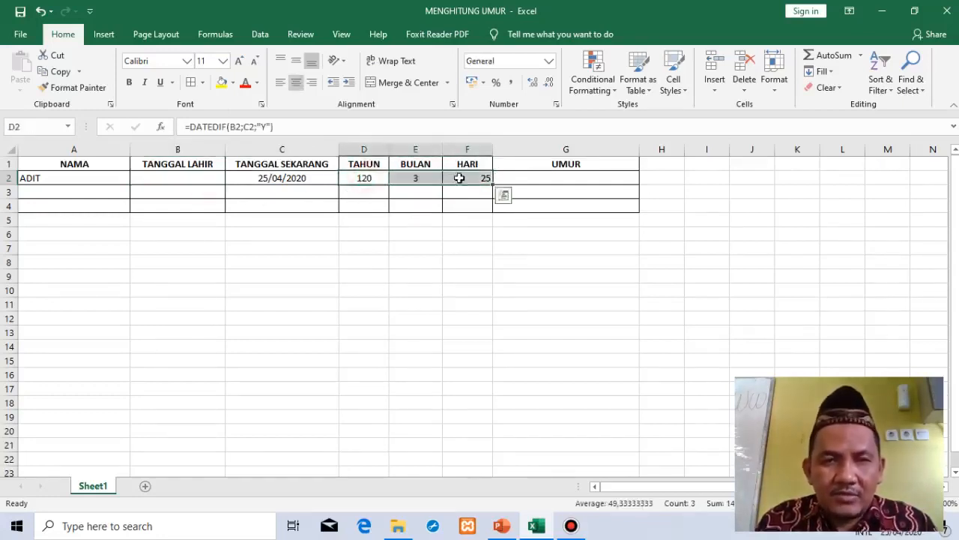
click(297, 60)
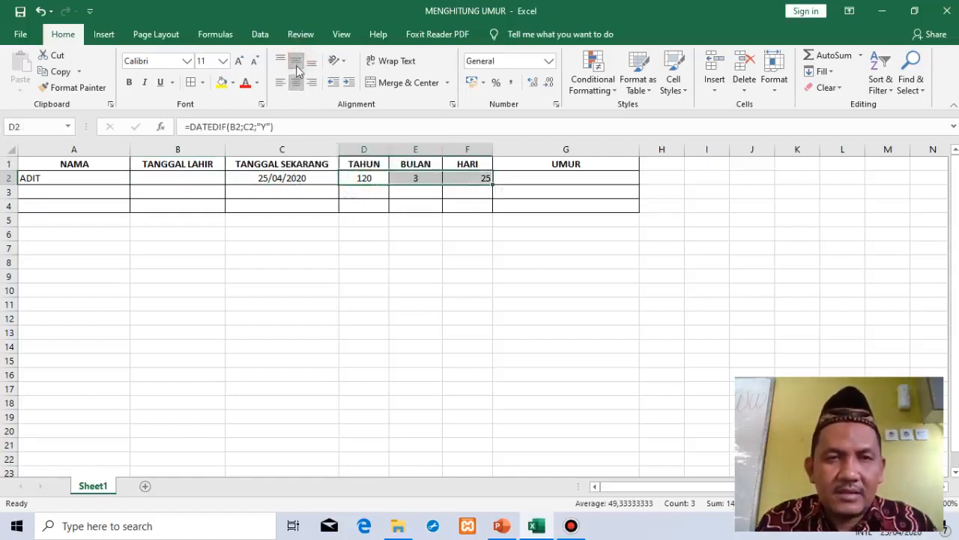
click(294, 85)
click(294, 85)
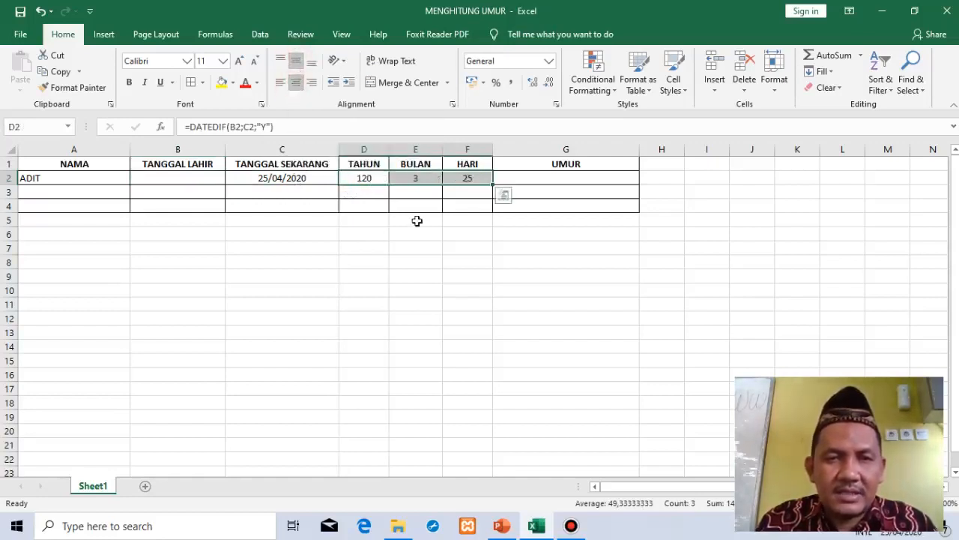
click(415, 194)
Step: Enter the person's date of birth in cell B2 under TANGGAL LAHIR
click(197, 177)
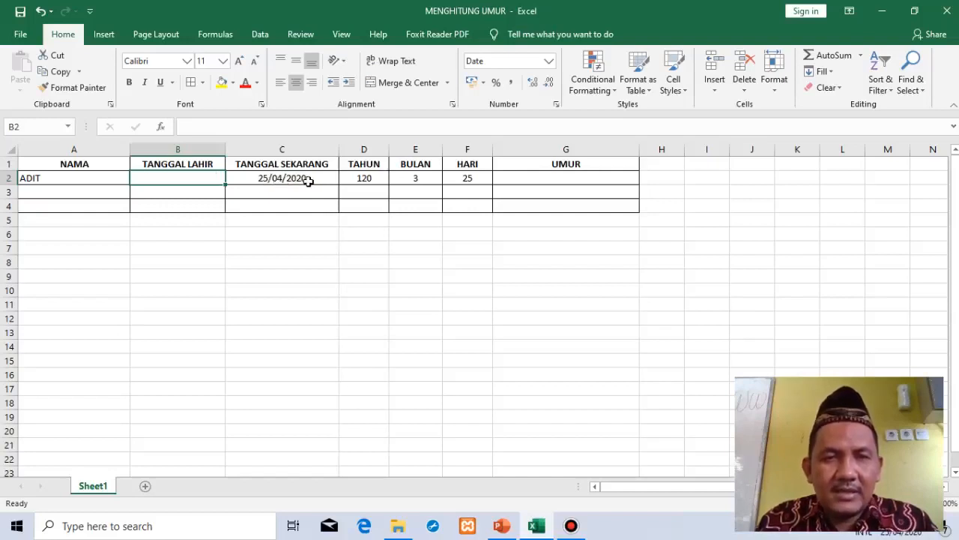
click(202, 178)
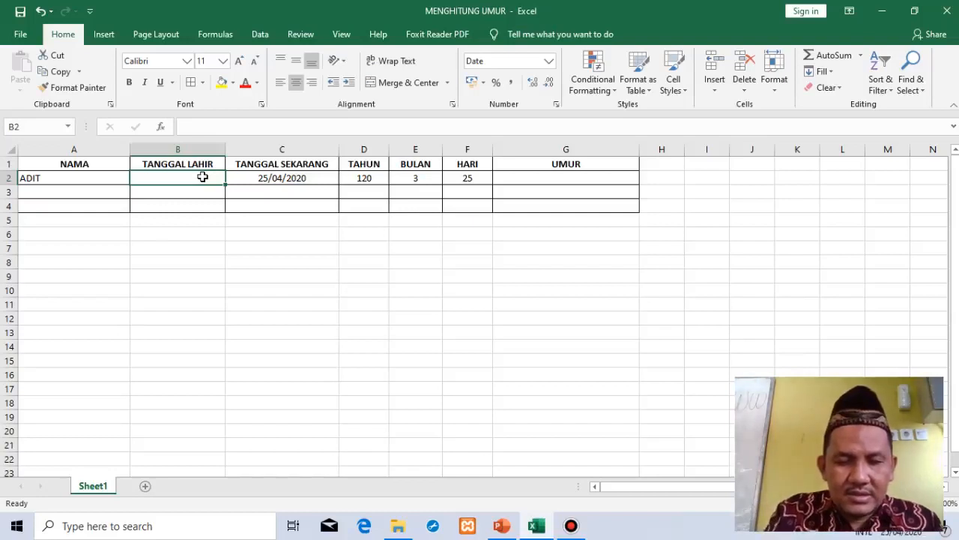
text(27)
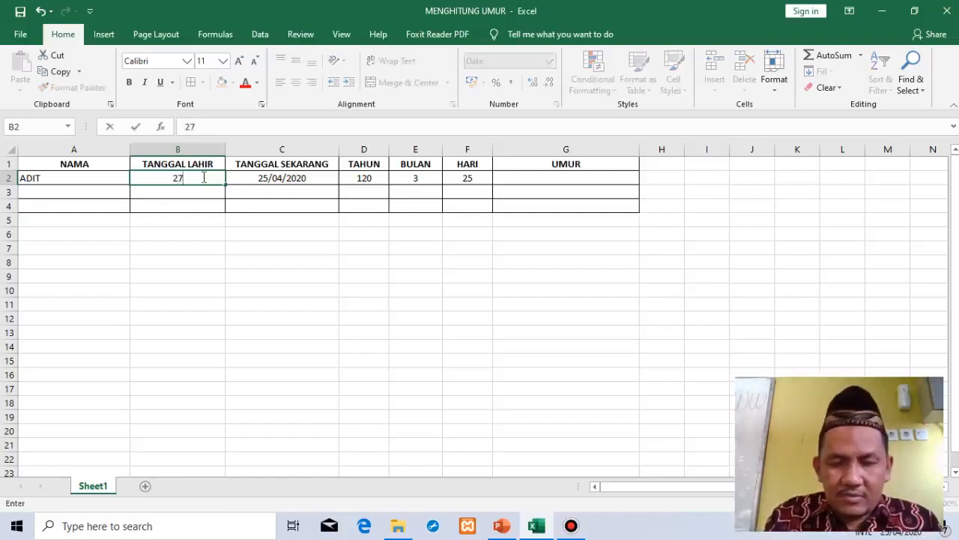
text(/)
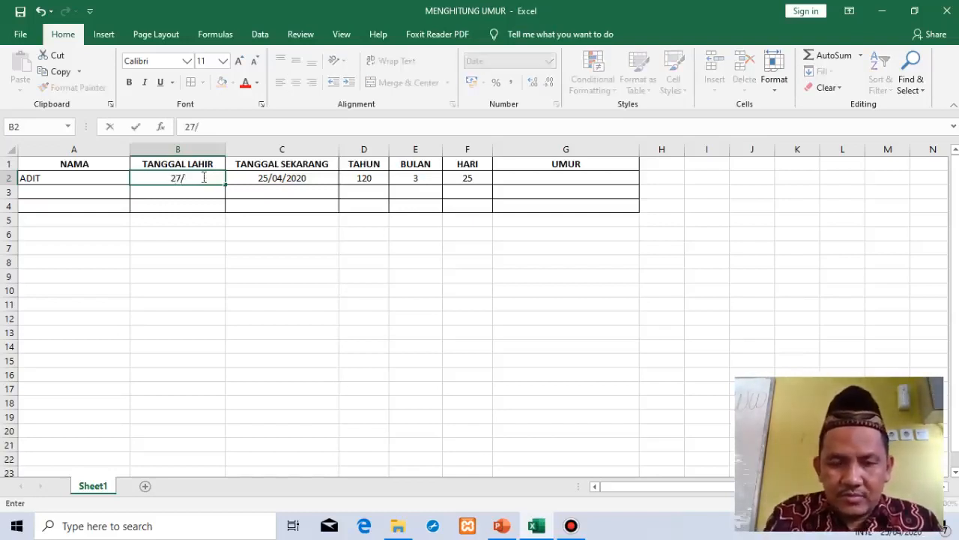
text(8)
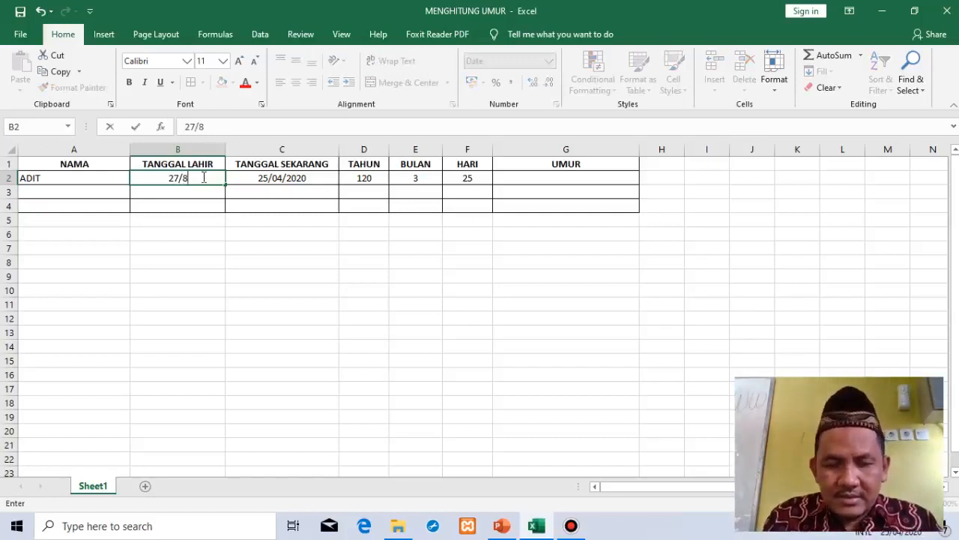
text(/2000)
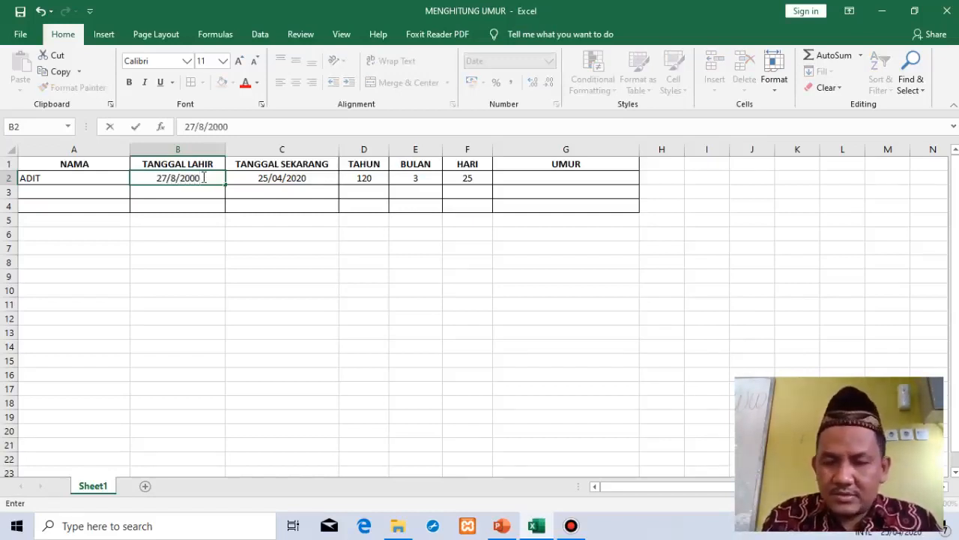
key(Return)
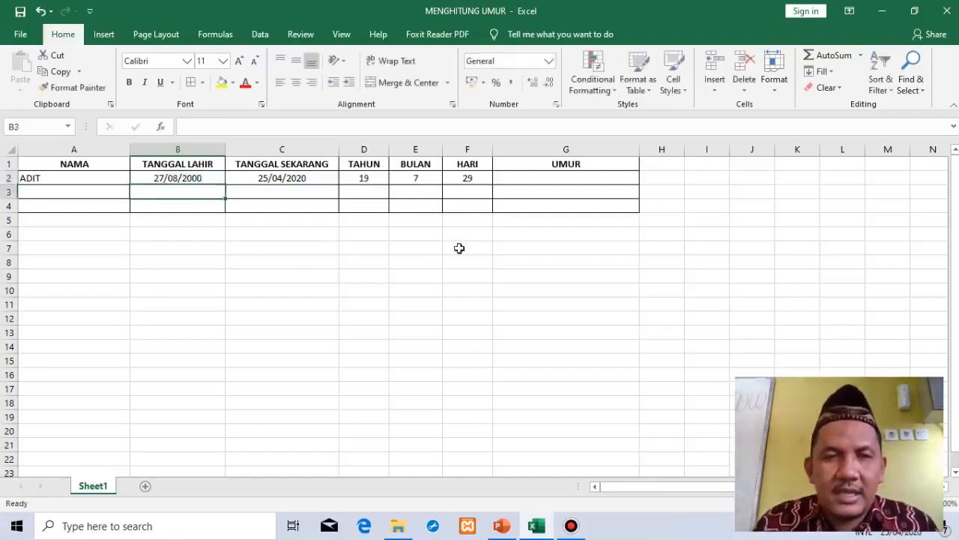
Step: Check the calculated age in the TAHUN, BULAN and HARI cells D2, E2 and F2
click(366, 179)
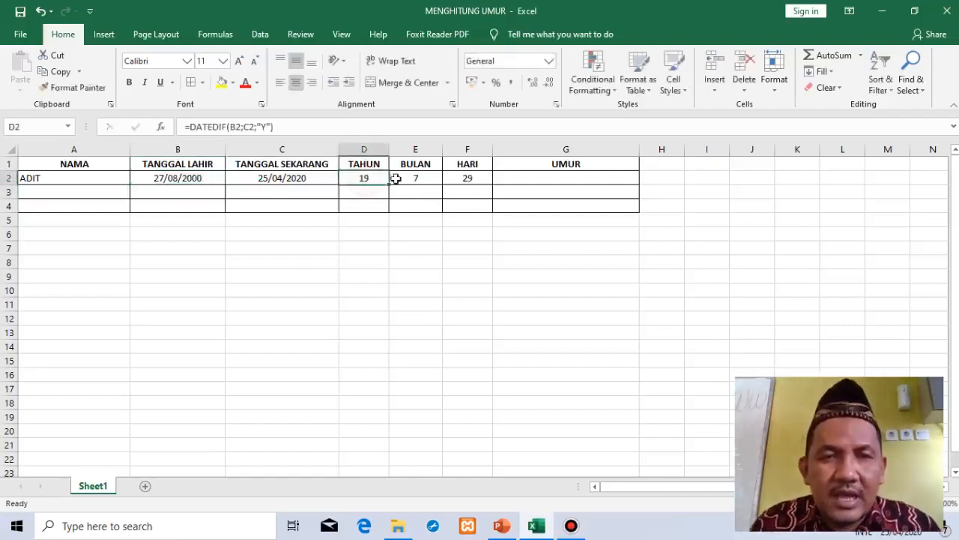
click(420, 177)
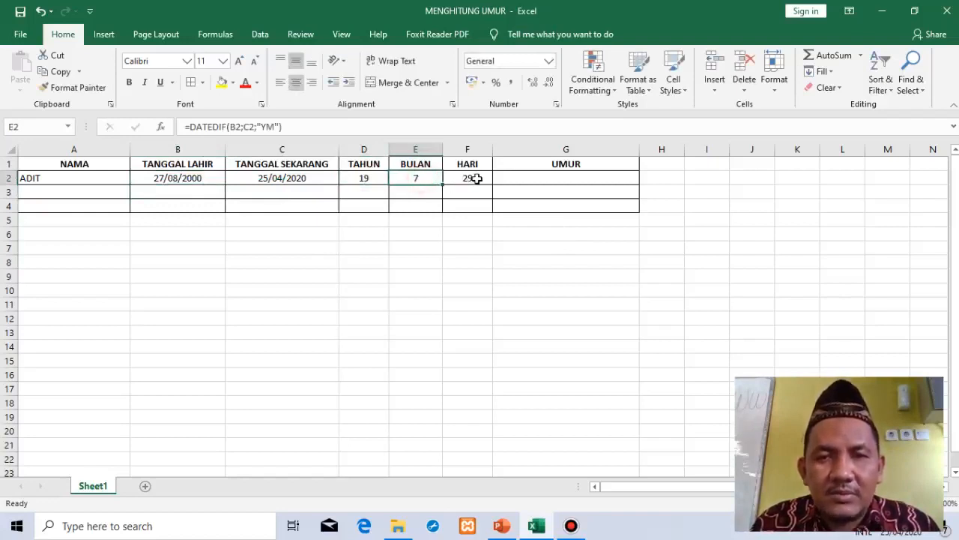
click(477, 178)
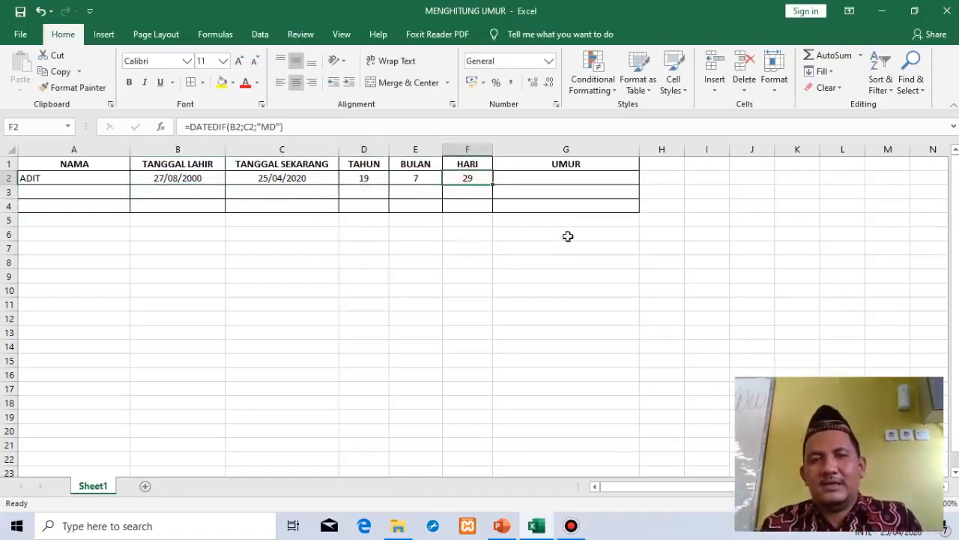
Step: Start the UMUR formula in cell G2 by joining the TAHUN value with its label: =D2&" Tahun "&
click(547, 180)
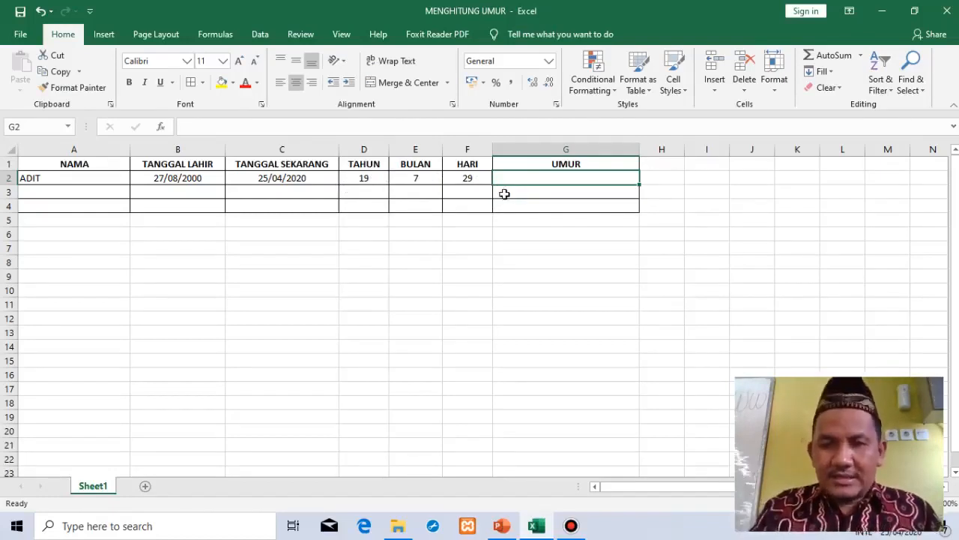
text(=)
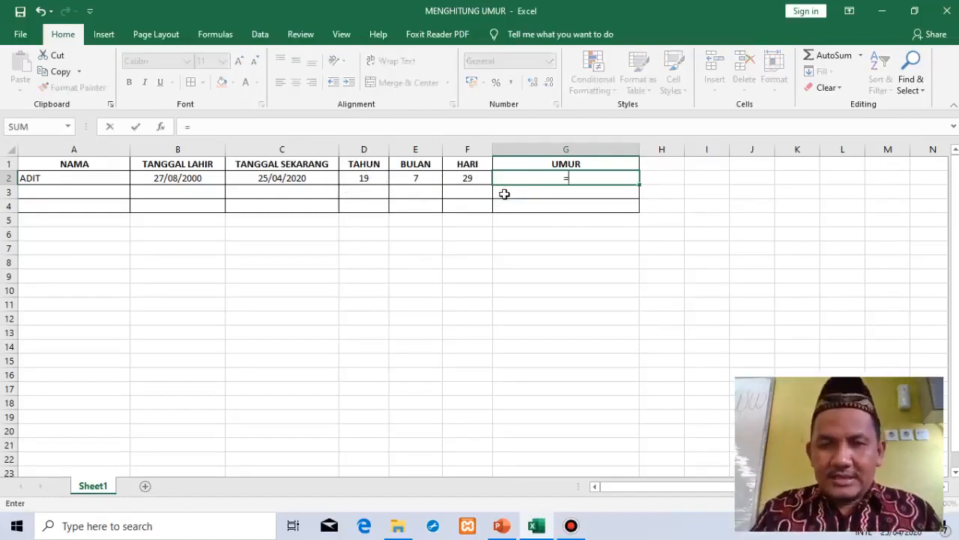
click(372, 178)
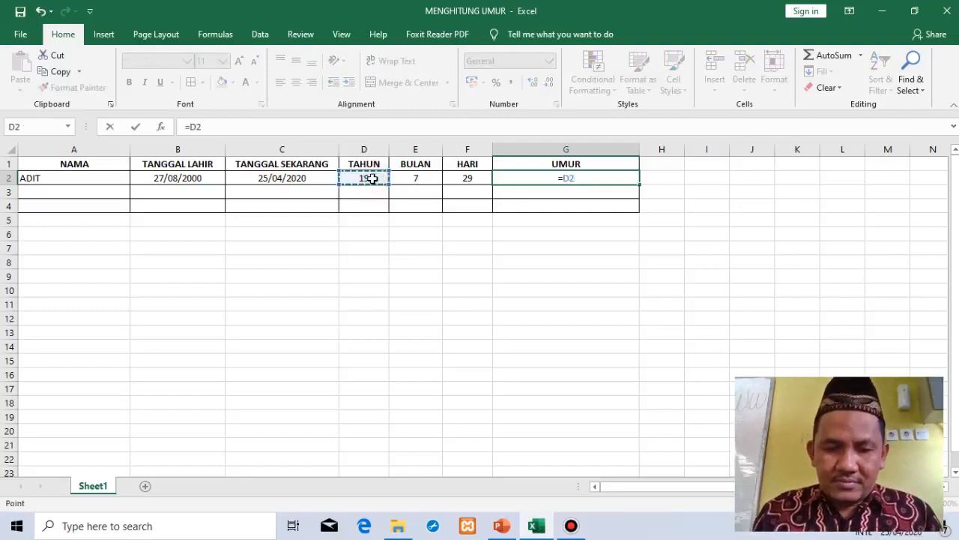
text(&)
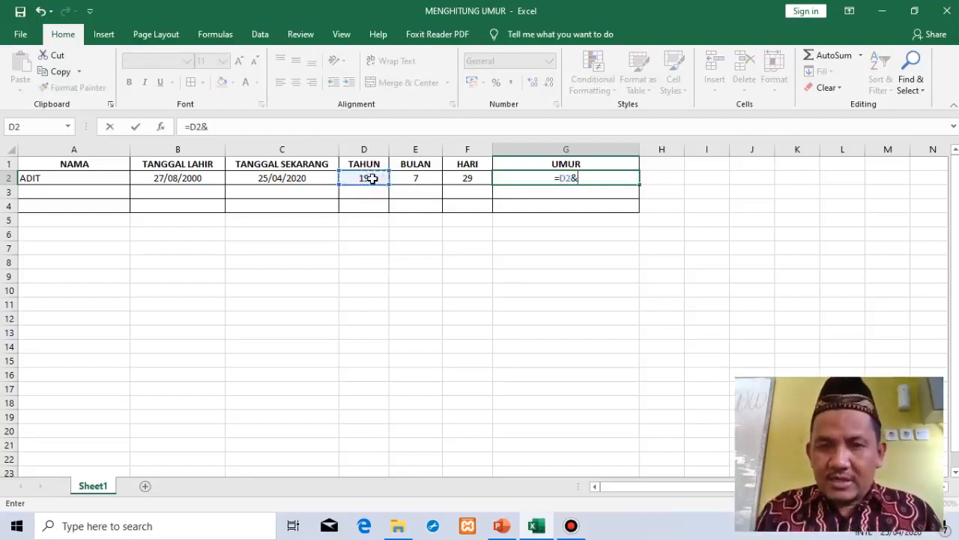
text(" tAHUN)
key(BackSpace)
key(BackSpace)
key(BackSpace)
key(BackSpace)
key(BackSpace)
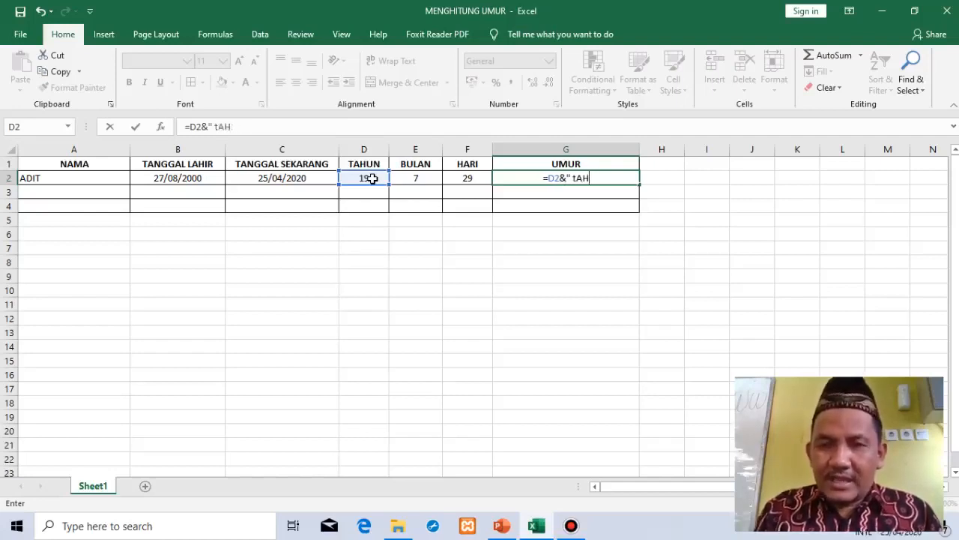
text(Tahun)
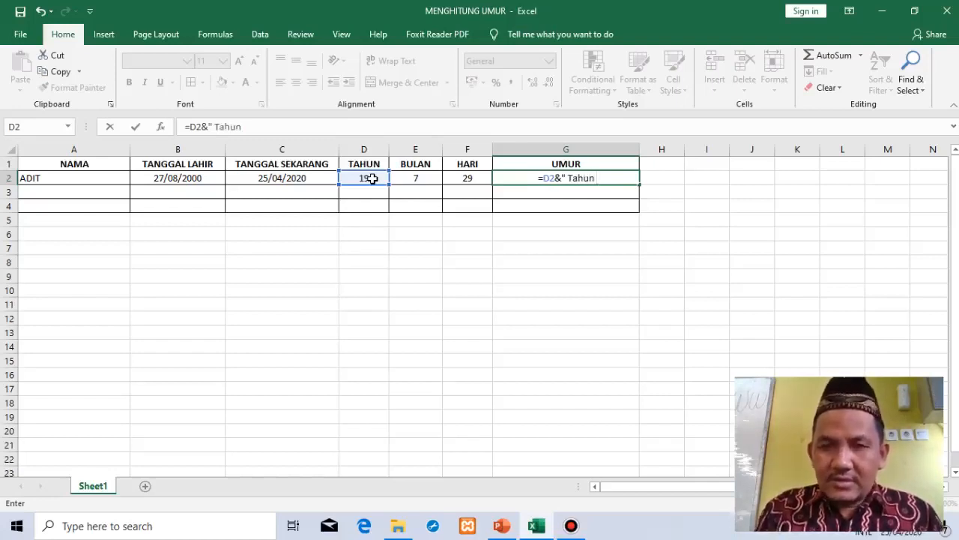
text( ")
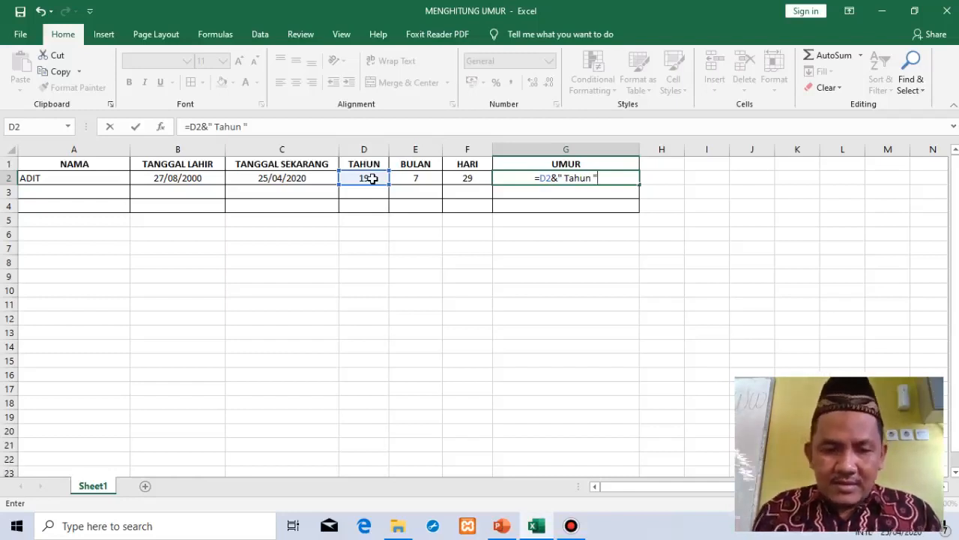
text(&)
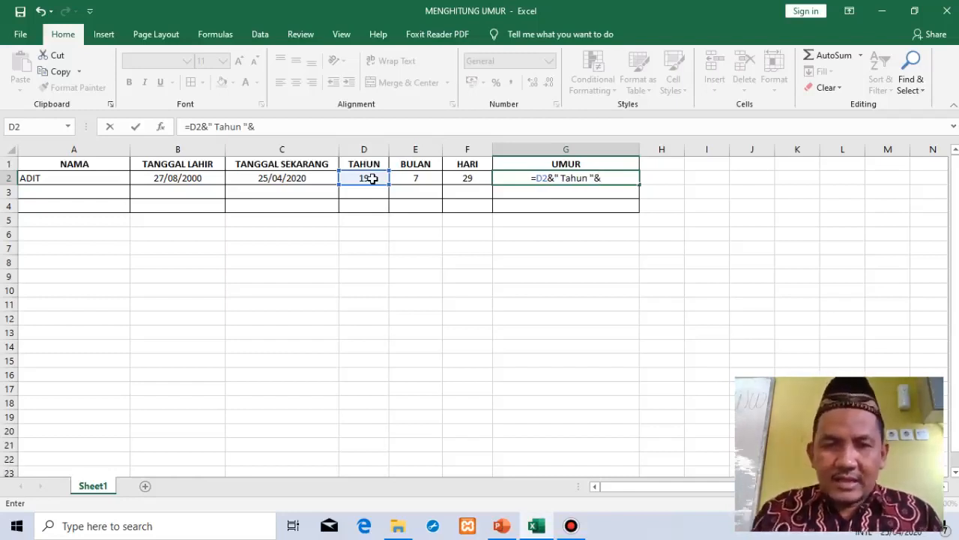
Step: Extend the G2 formula with the BULAN value and its label: E2&" Bulan "&
click(416, 177)
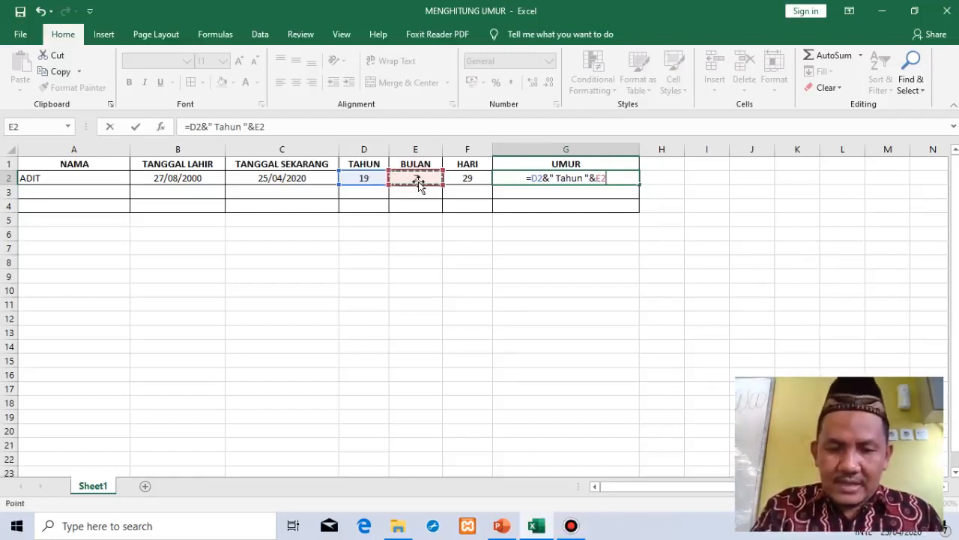
text(&)
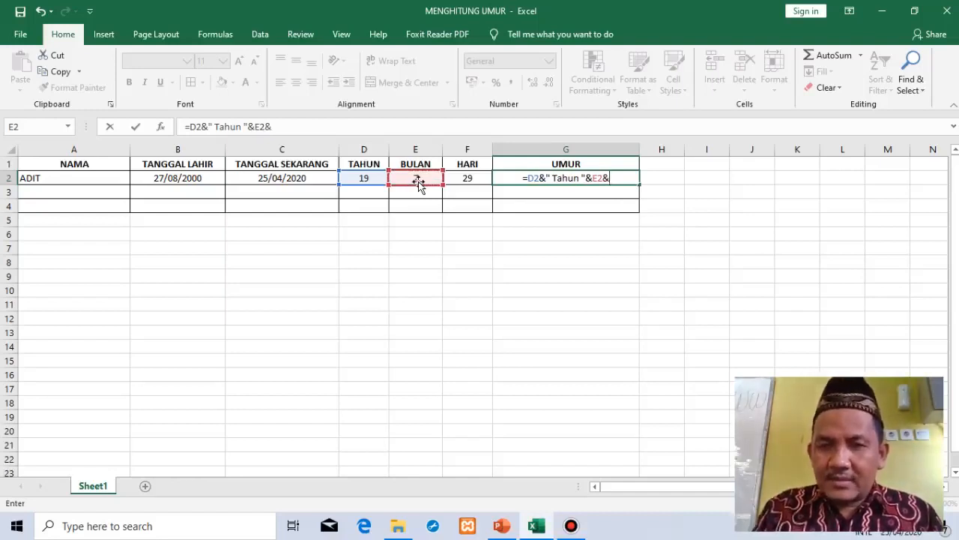
text(")
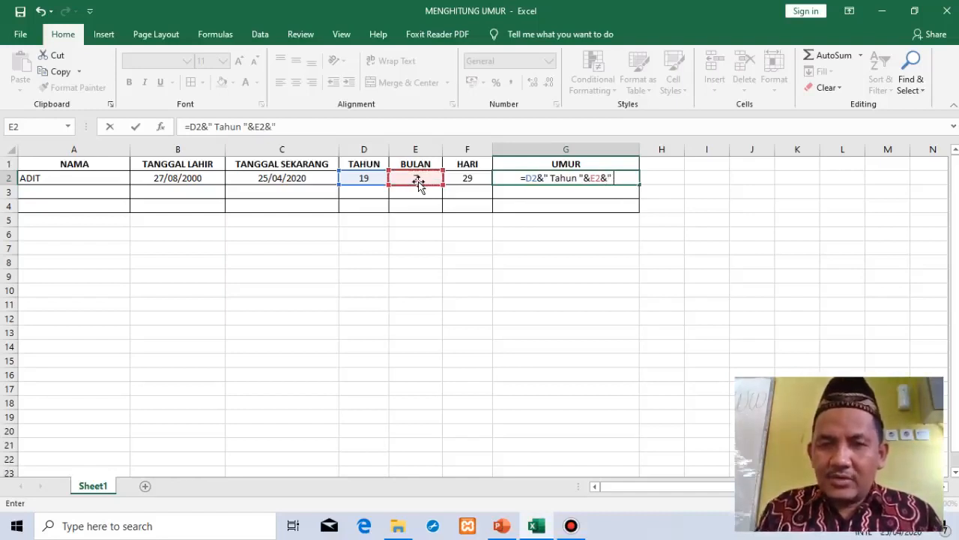
text( Bulan)
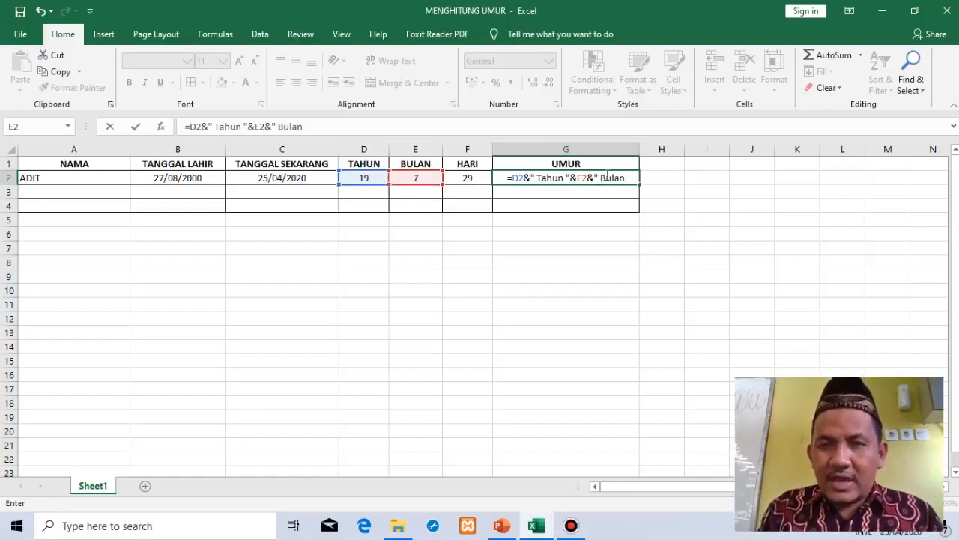
text(")
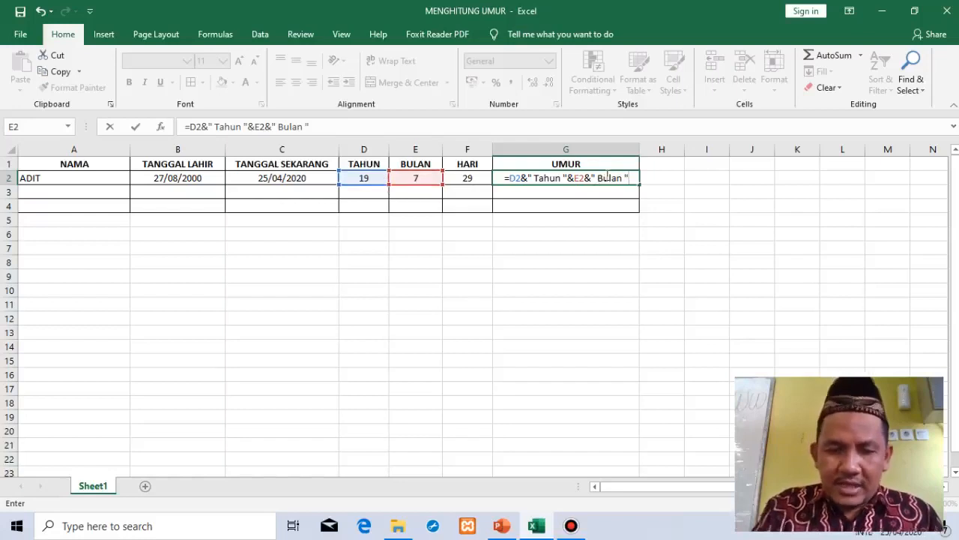
text(&)
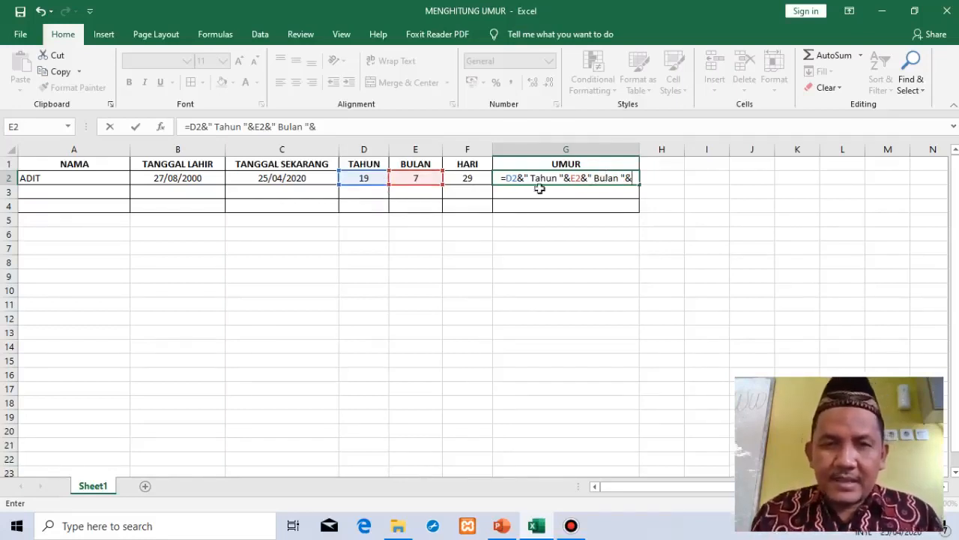
Step: Finish the G2 formula with the HARI value and its label, F2&" Hari ", and enter it
click(470, 178)
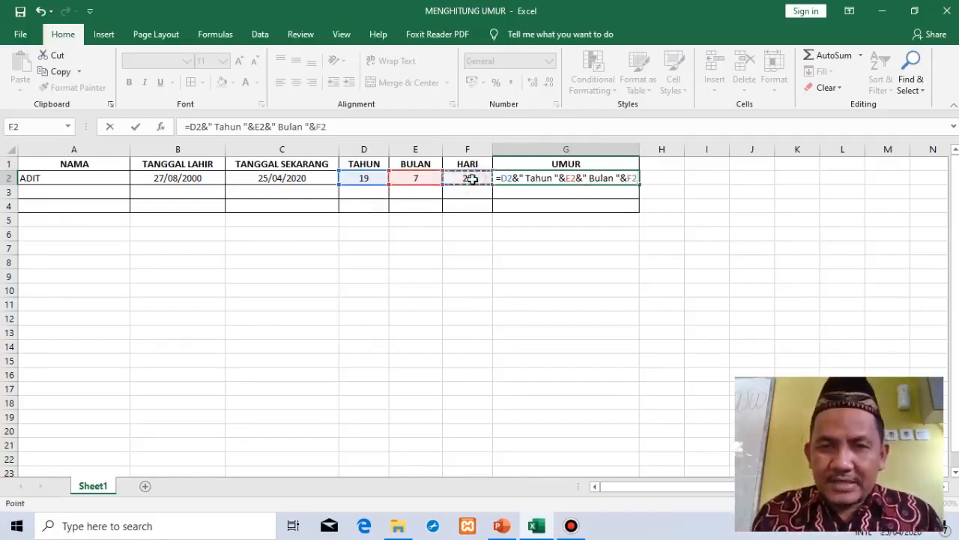
text(&)
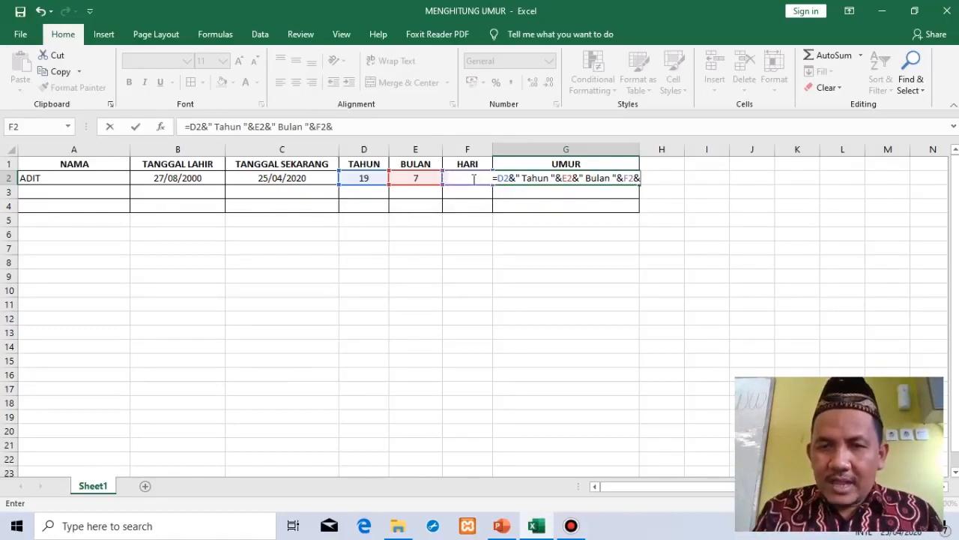
text(")
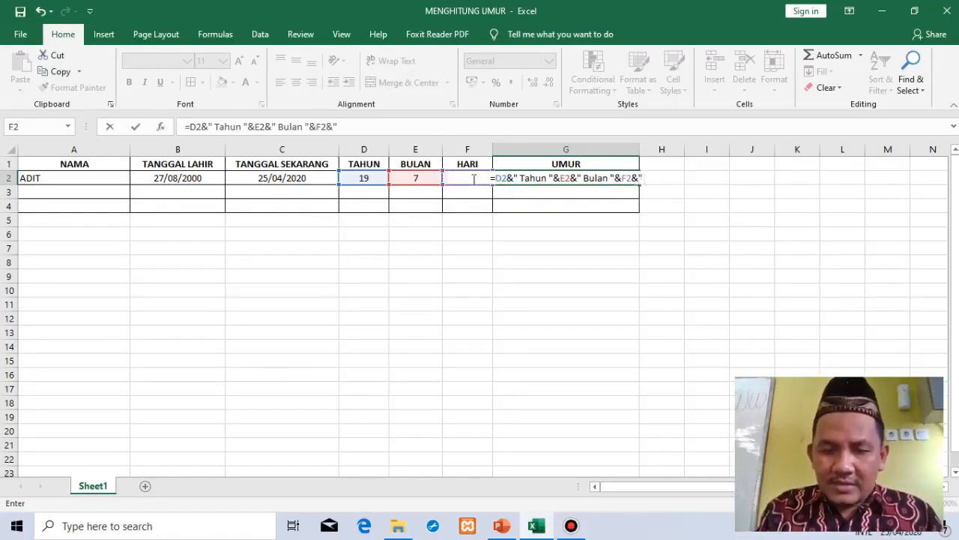
text( Hari)
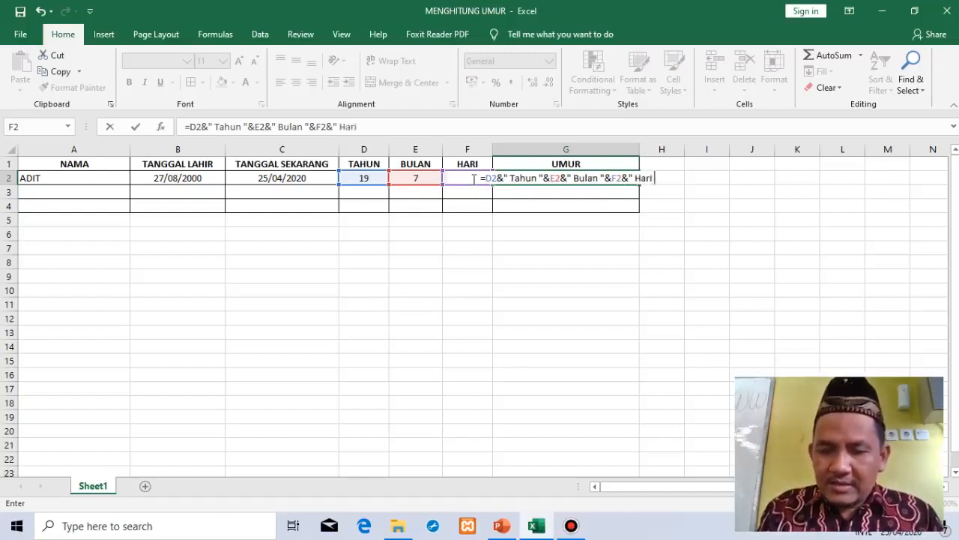
text( ")
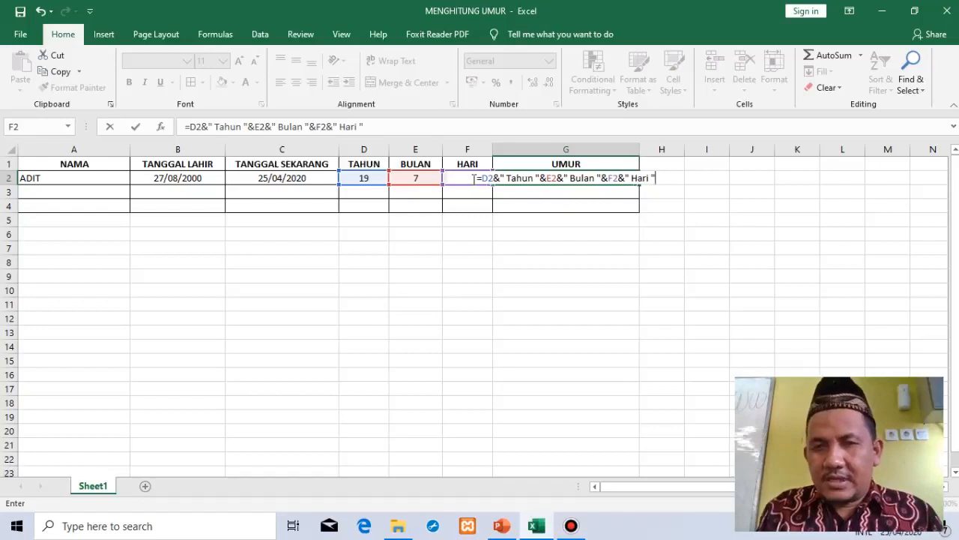
key(Return)
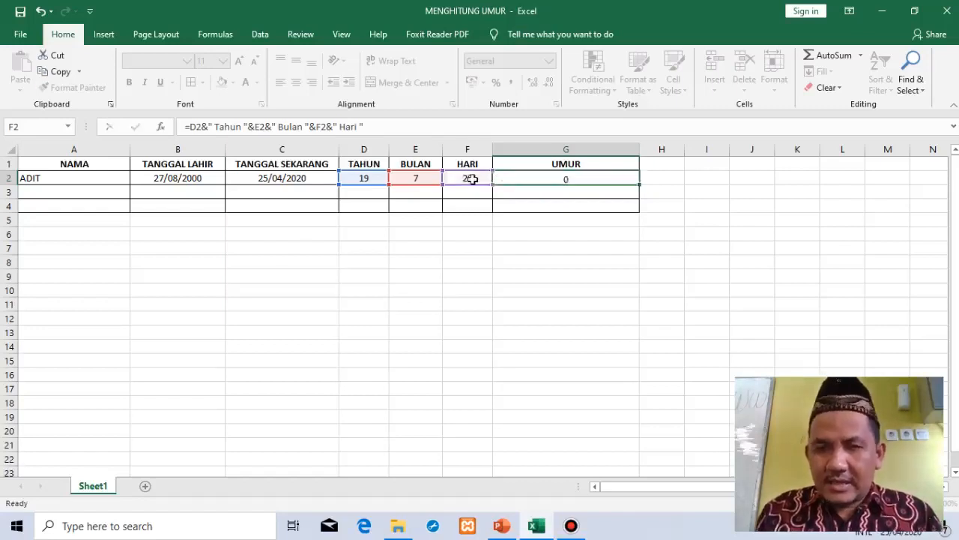
click(616, 228)
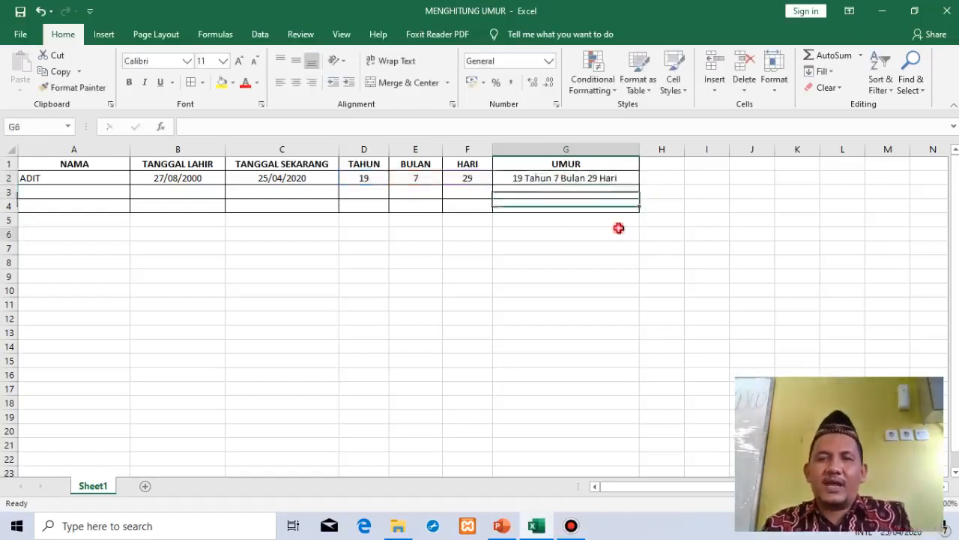
Step: Review the UMUR formula in G2 and check the number format of the dates in B2:C2
click(574, 178)
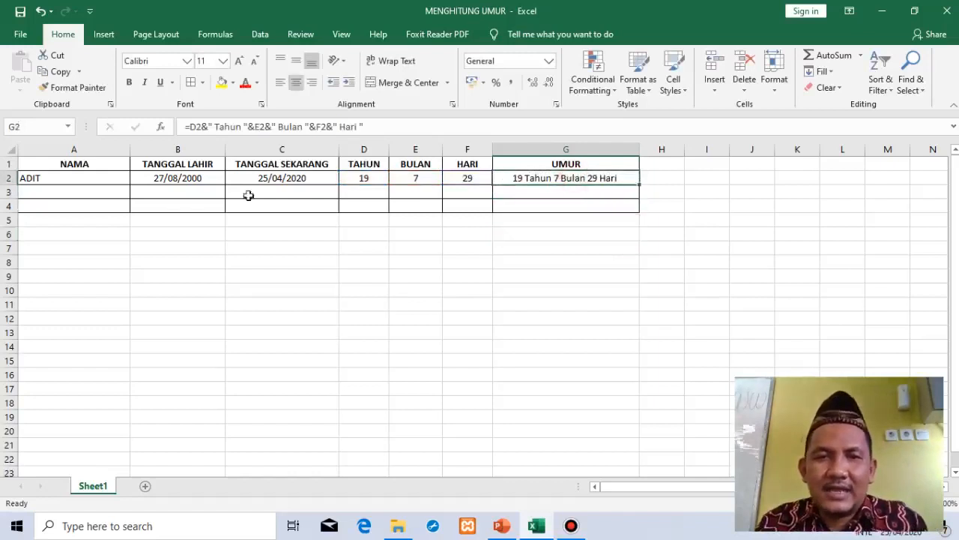
click(261, 251)
drag(157, 178, 262, 178)
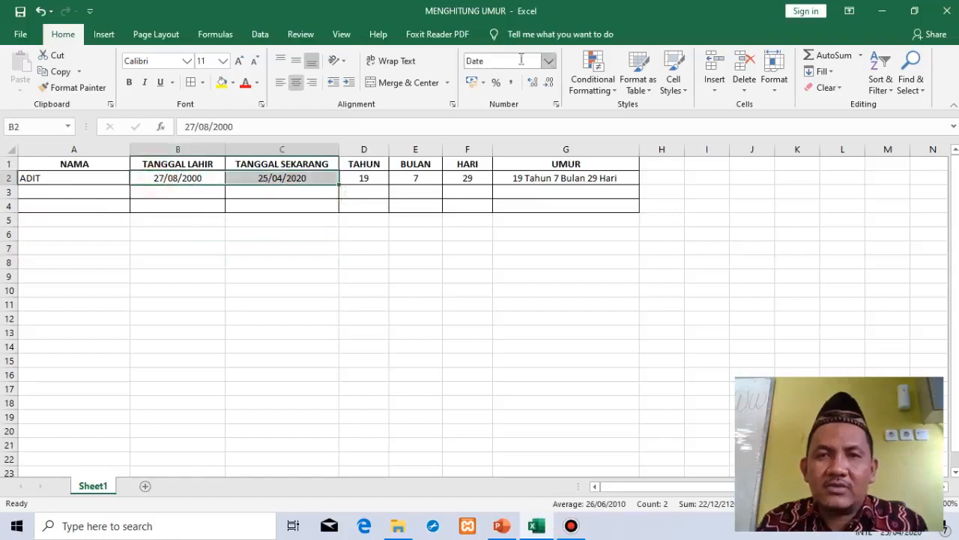
click(263, 192)
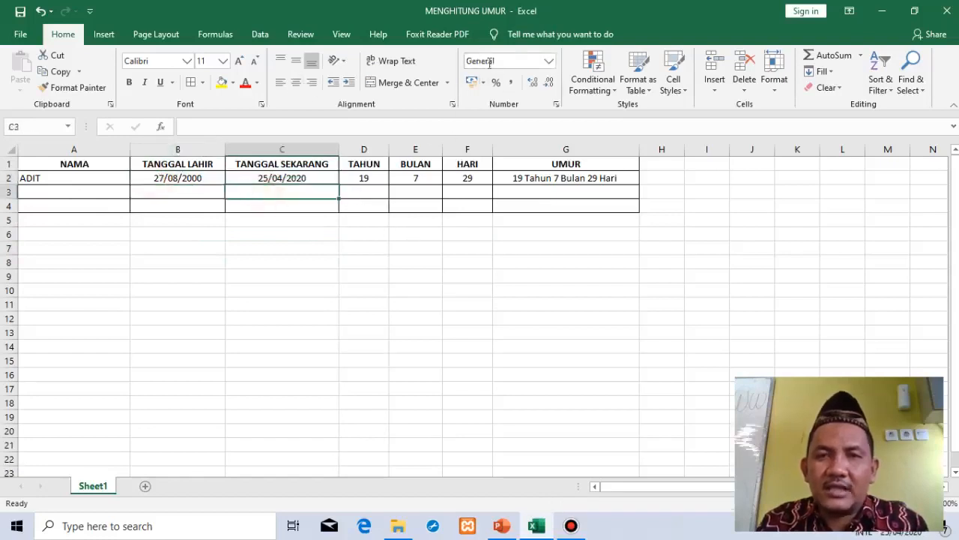
drag(188, 174, 300, 177)
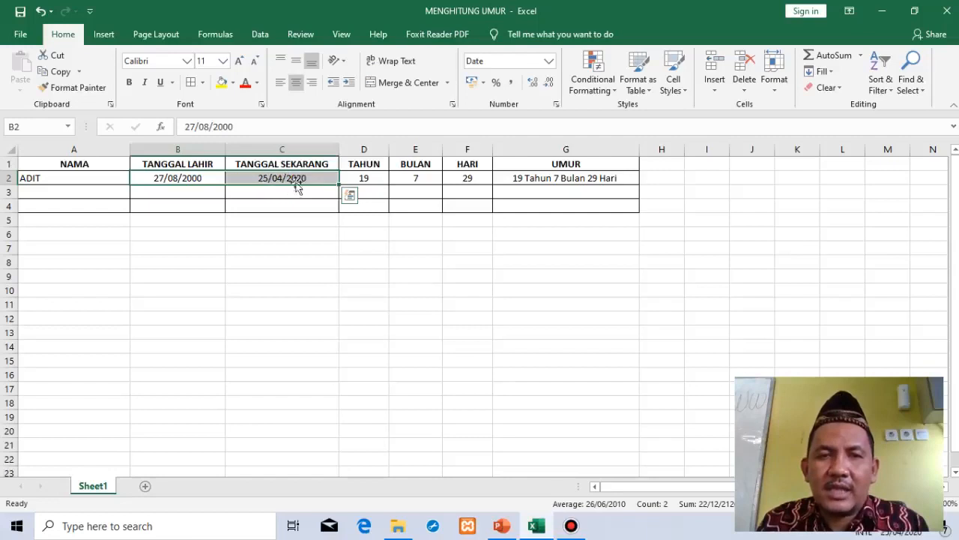
Step: Review the DATEDIF formulas in D2, E2 and F2 and the & operator in the G2 formula
click(370, 178)
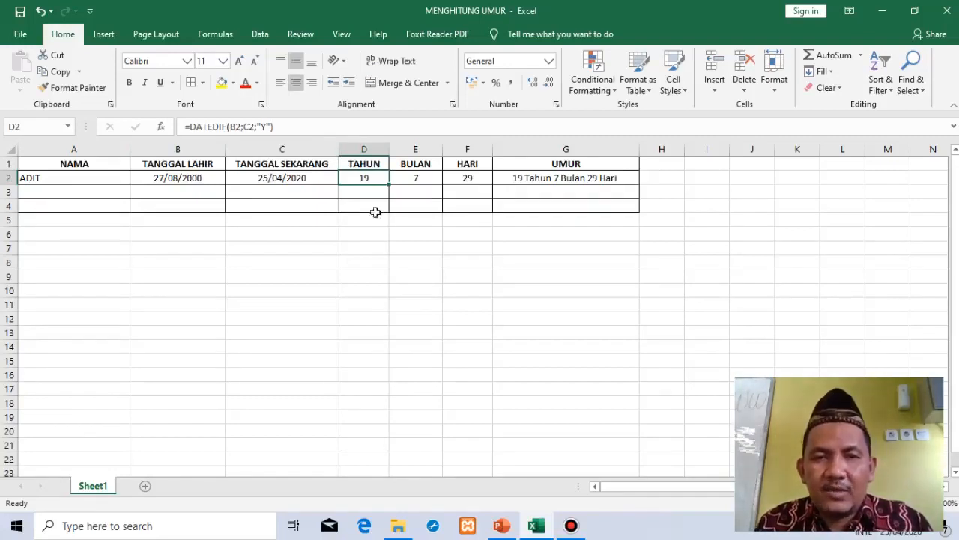
click(418, 178)
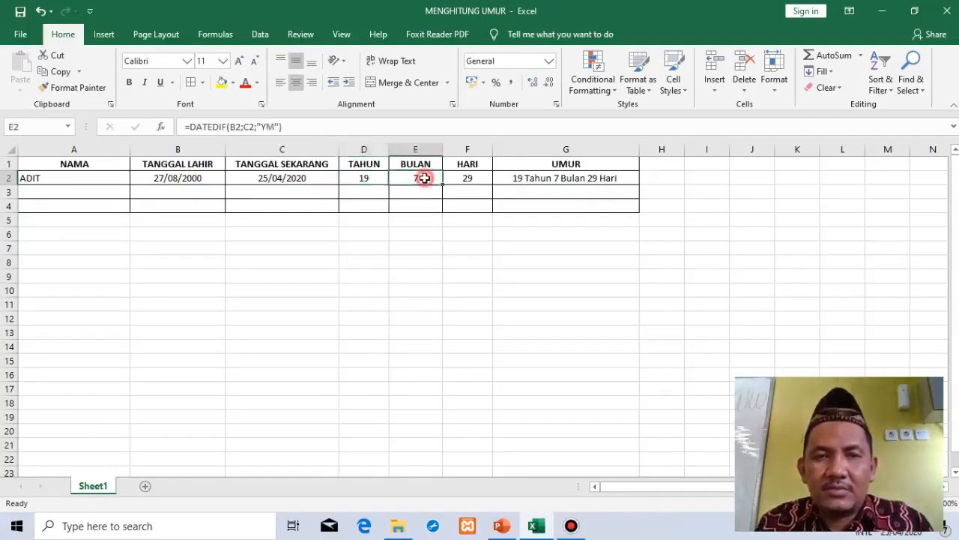
click(478, 177)
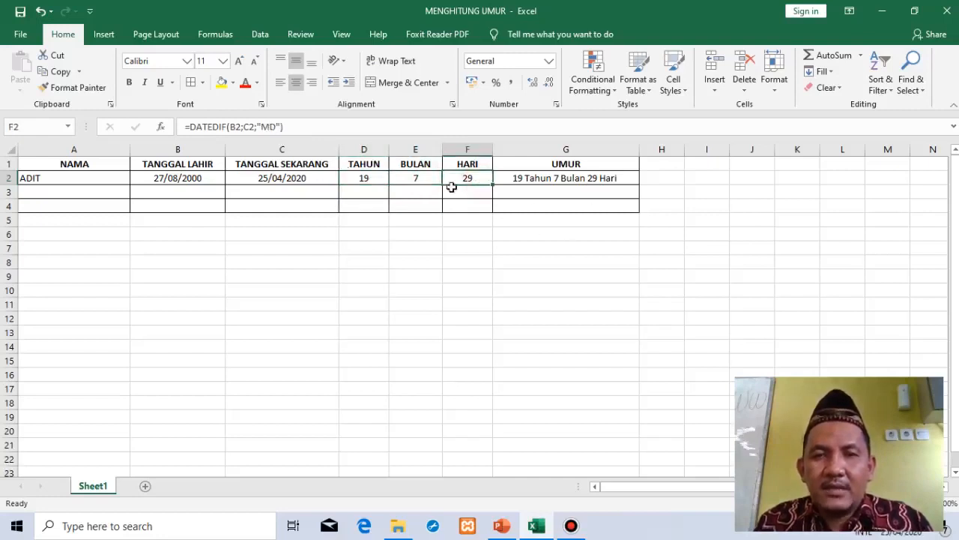
click(587, 179)
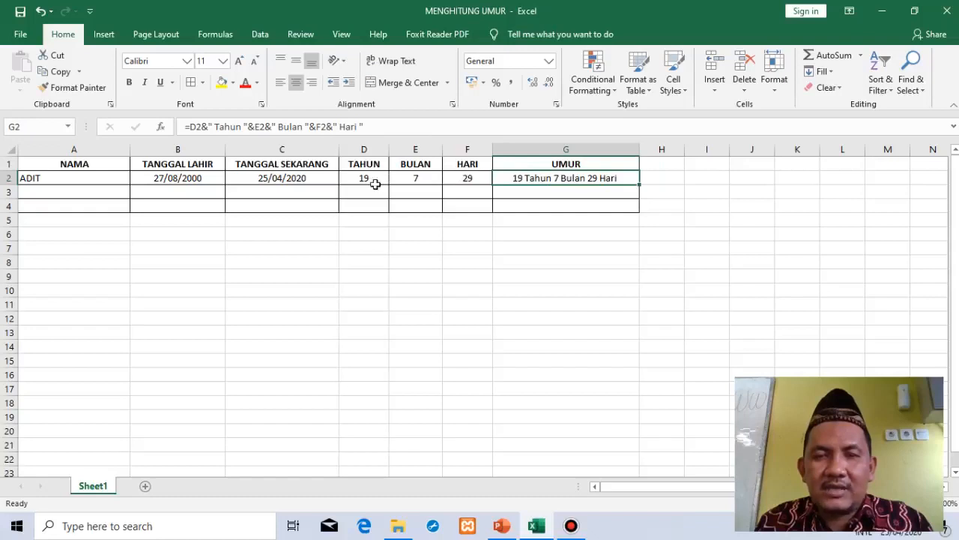
click(208, 127)
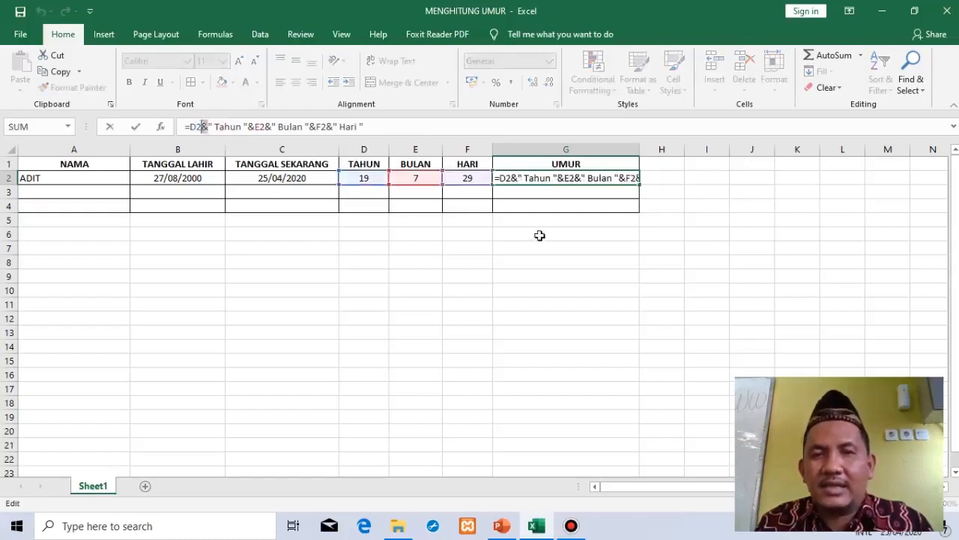
click(545, 193)
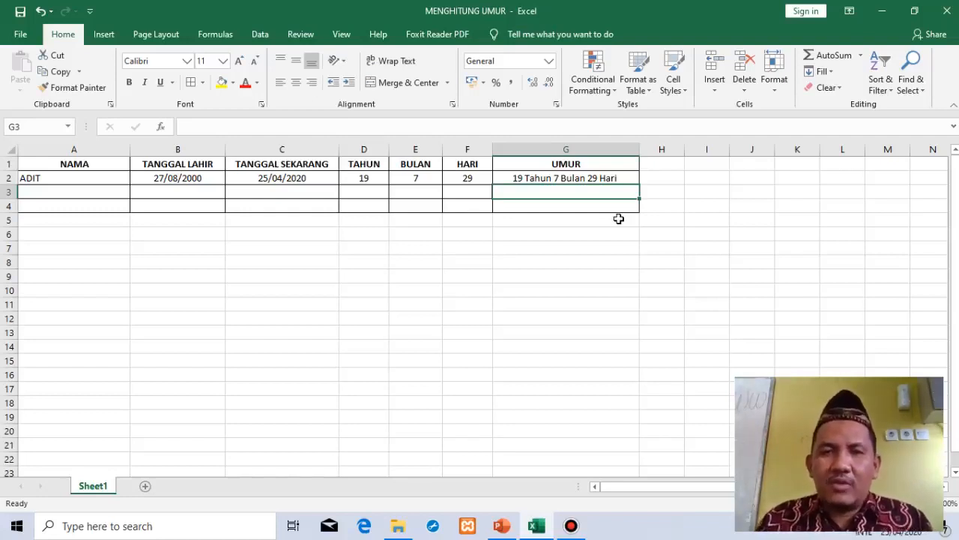
click(571, 525)
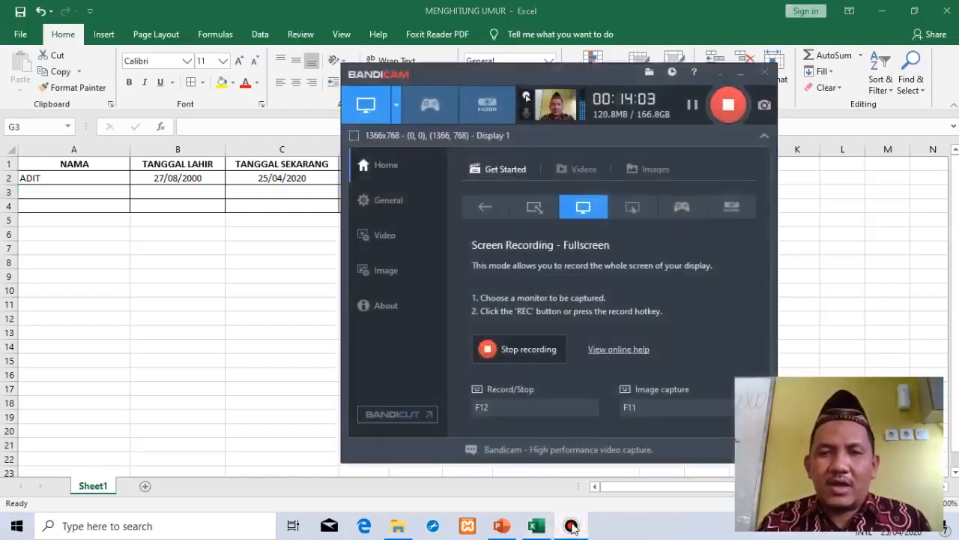